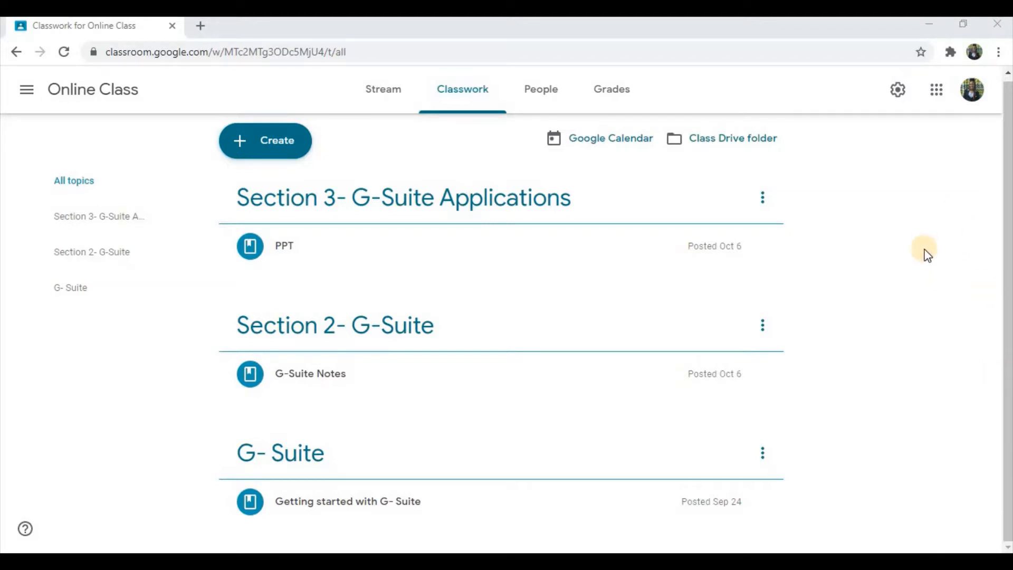
Create a classwork topic named "Daily Attendance" for the Online Class
click(453, 93)
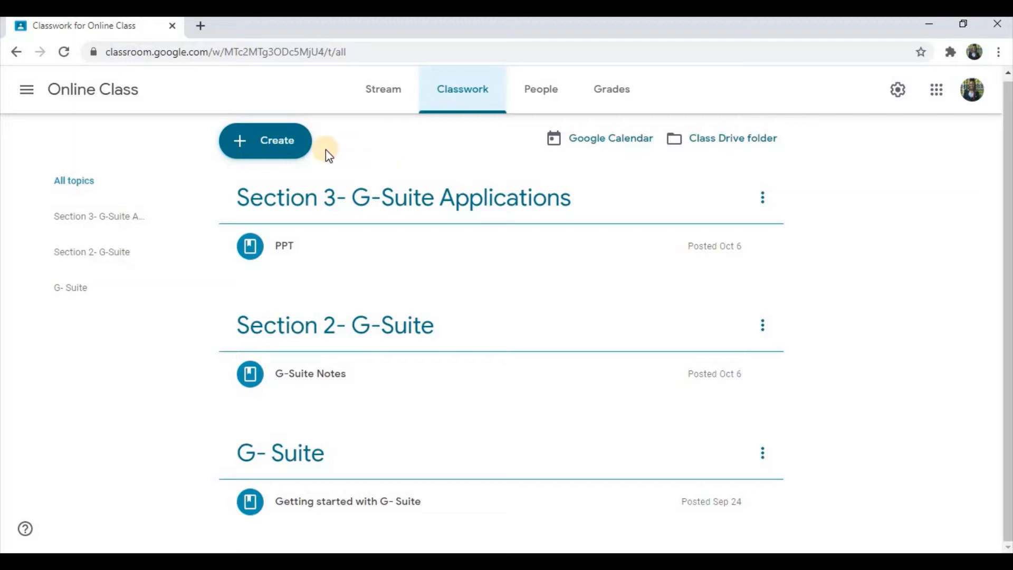
click(276, 149)
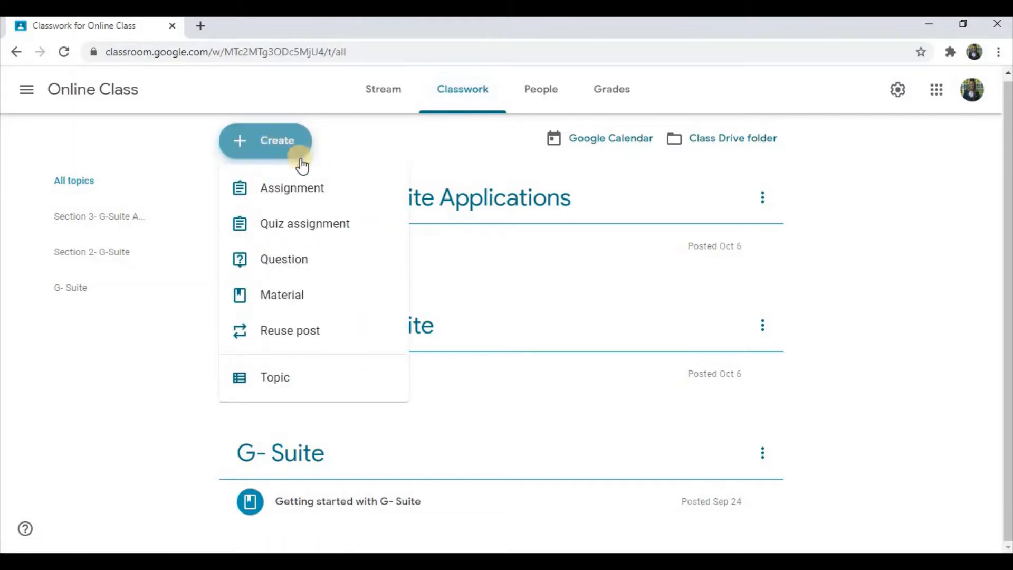
click(293, 386)
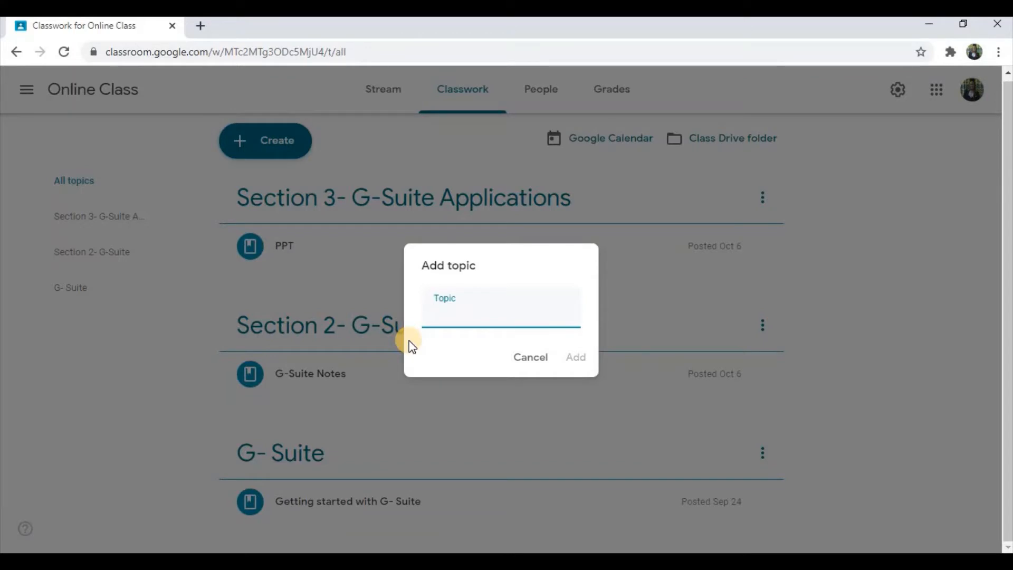
text(Daily Attendance)
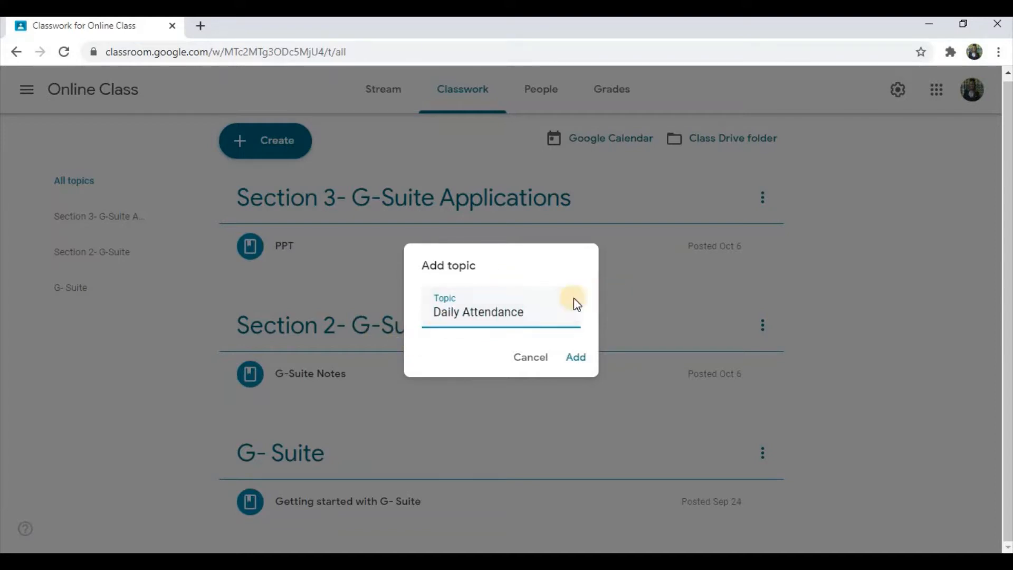
click(583, 364)
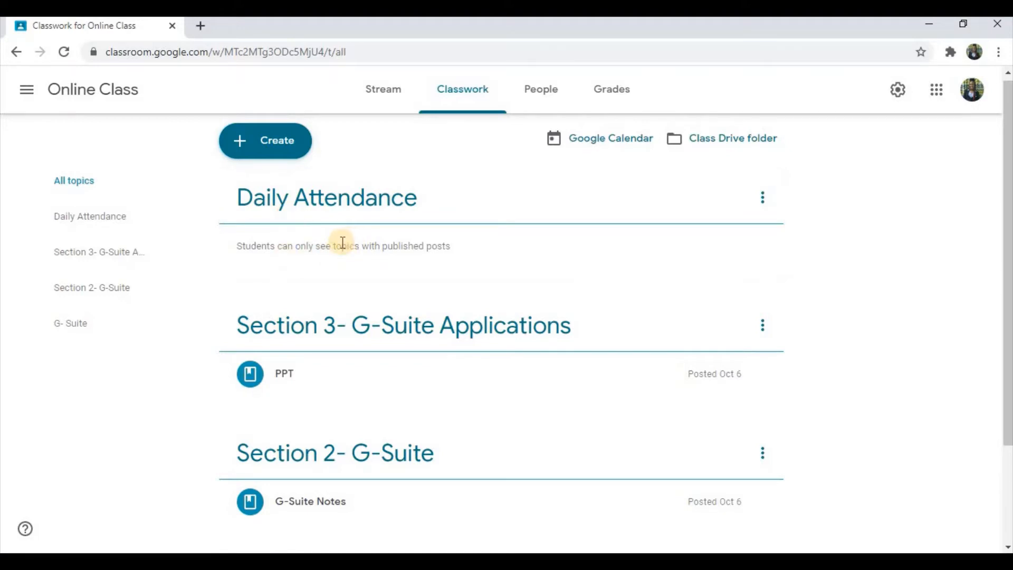
Start a new classwork question titled "October 8, 2020" with the instructions "Are you here today?"
click(260, 144)
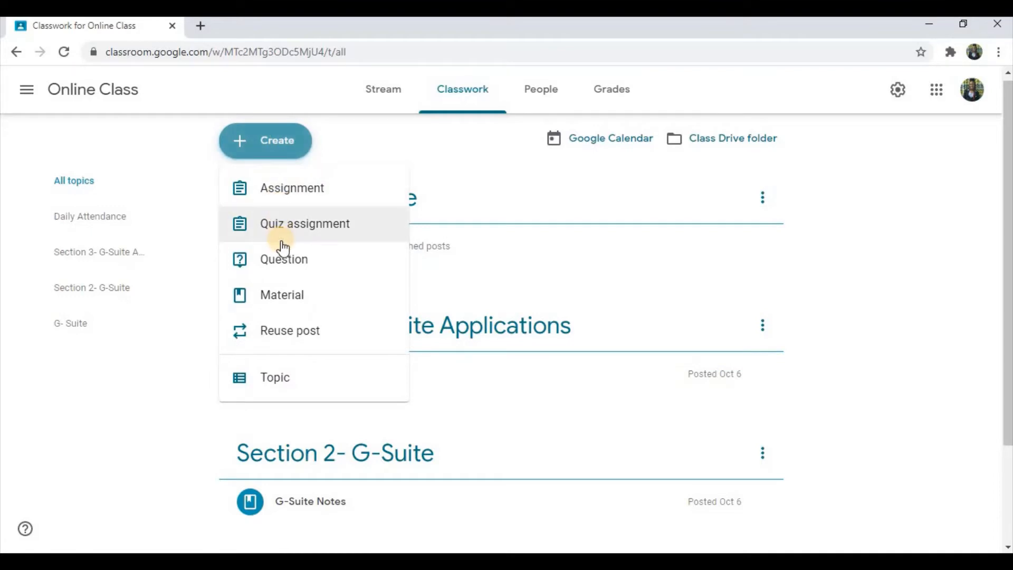
click(279, 259)
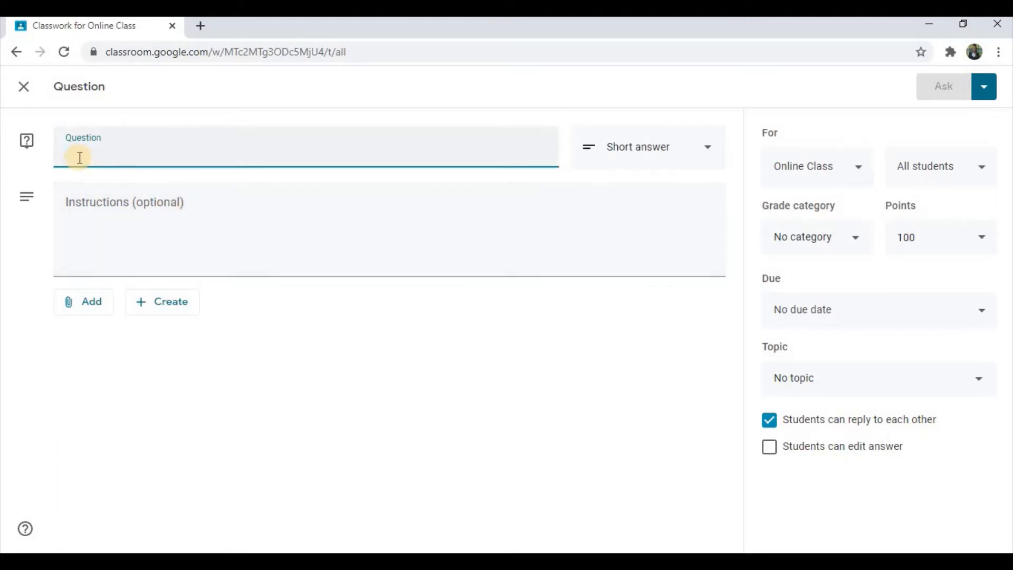
text(O)
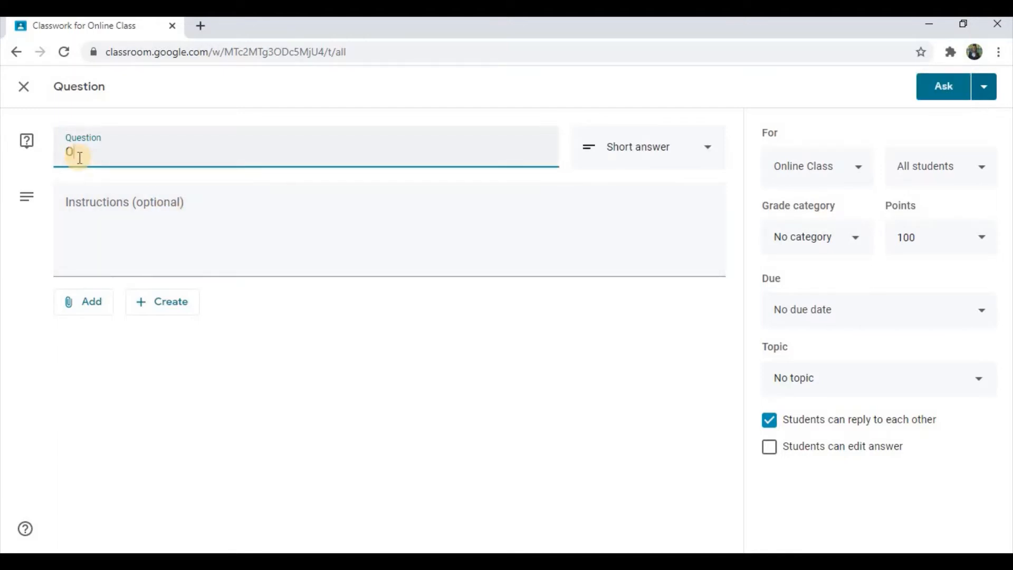
text(ctober 8, 2020)
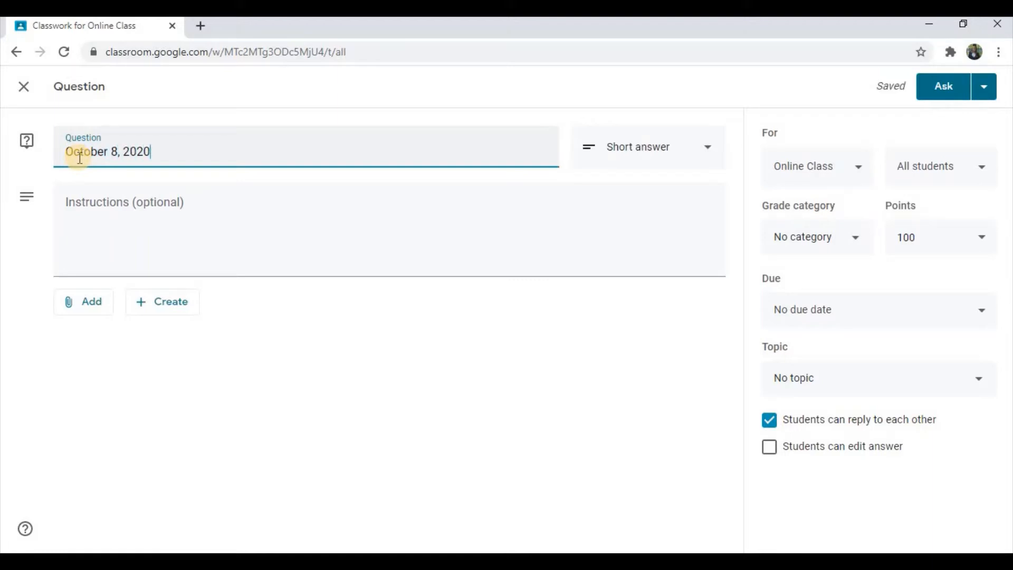
click(100, 207)
text(Are )
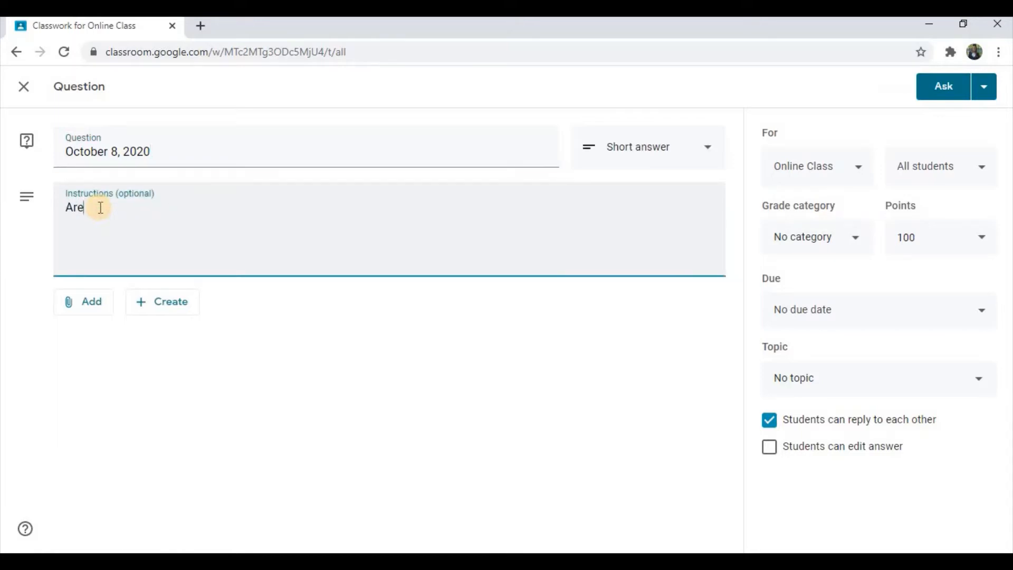
text(you here today?)
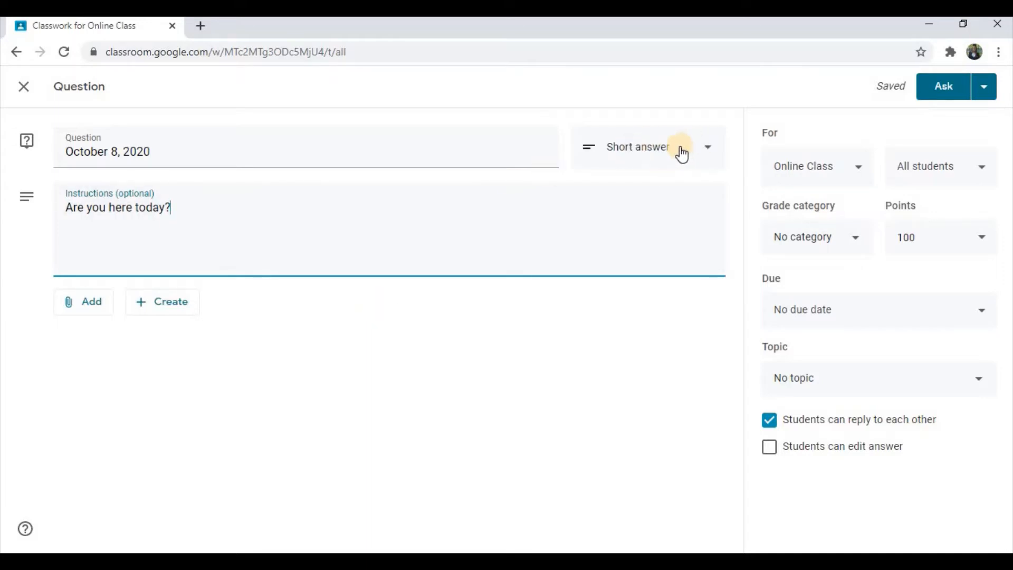
Make the question multiple choice with "yes i am here" as its only answer option
click(700, 150)
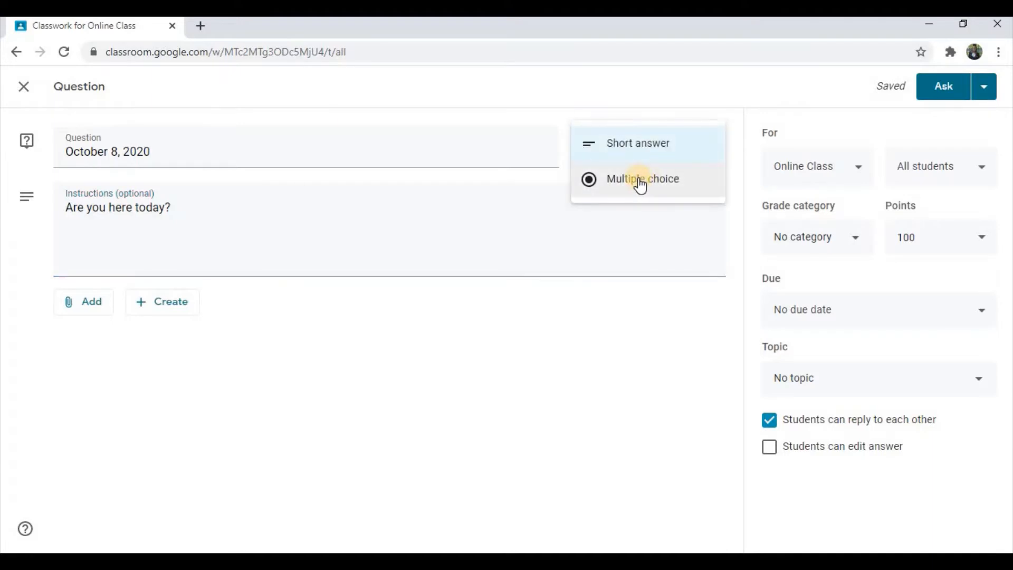
click(641, 182)
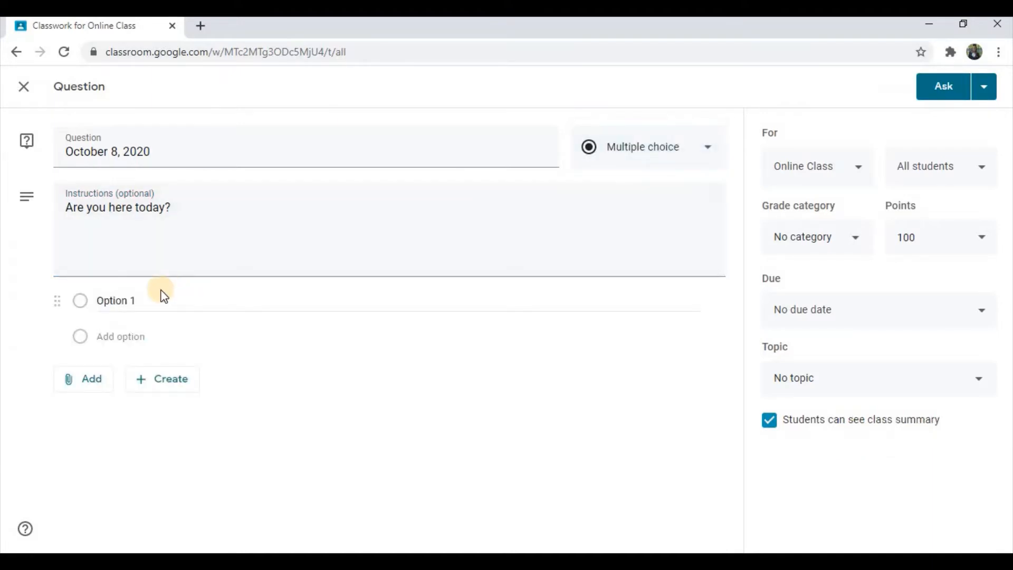
click(131, 300)
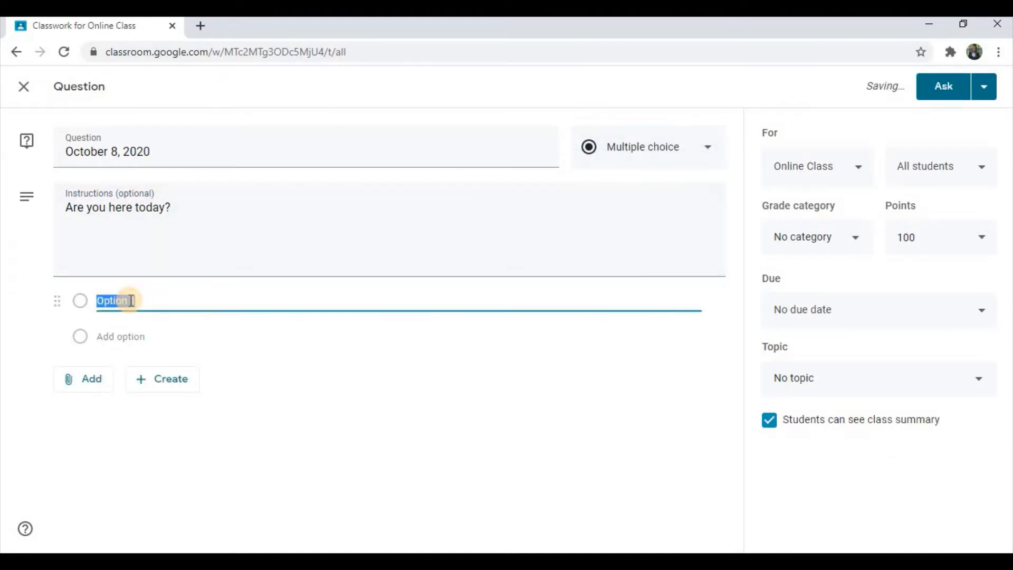
text(yes I am)
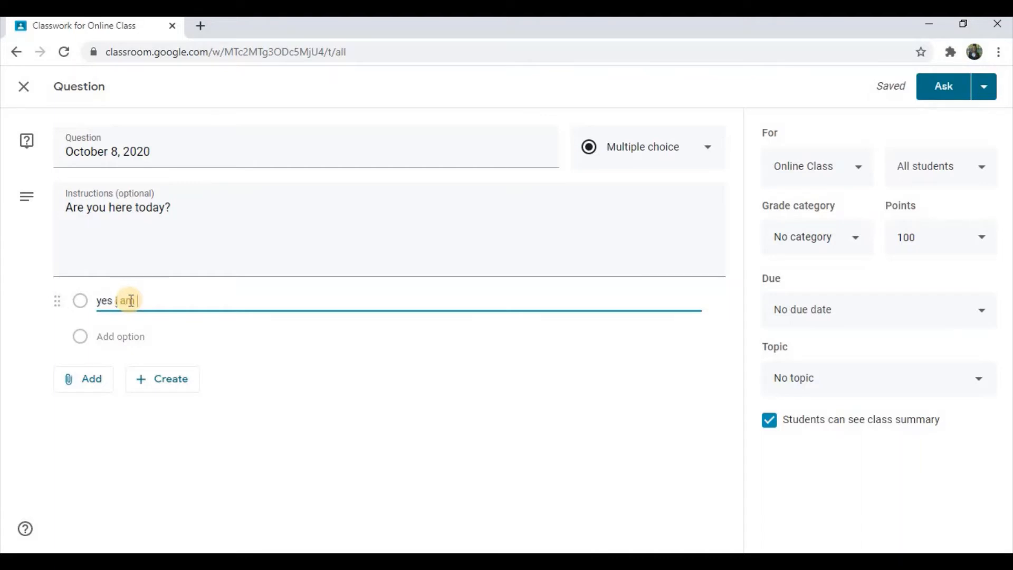
text( here)
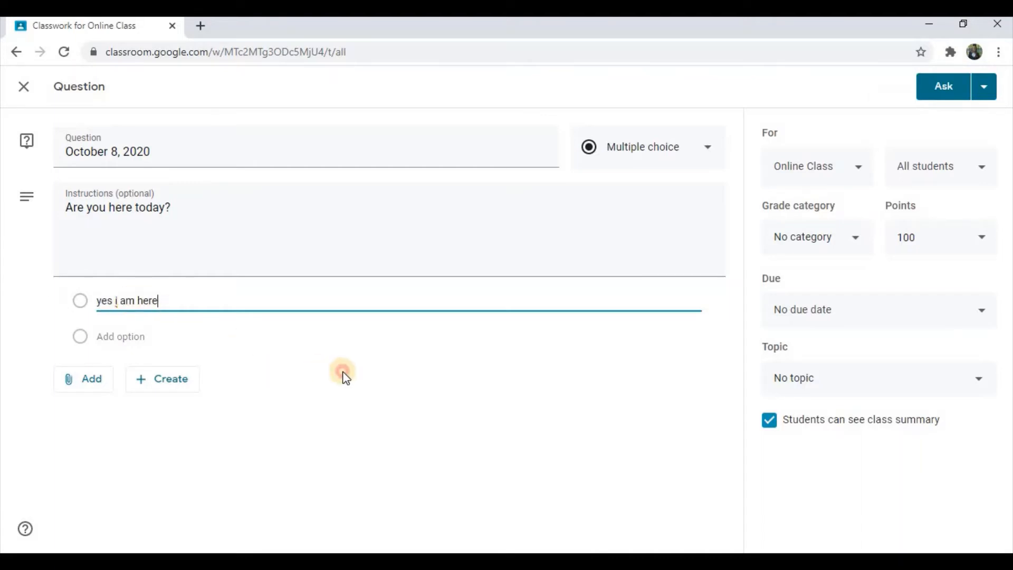
click(342, 372)
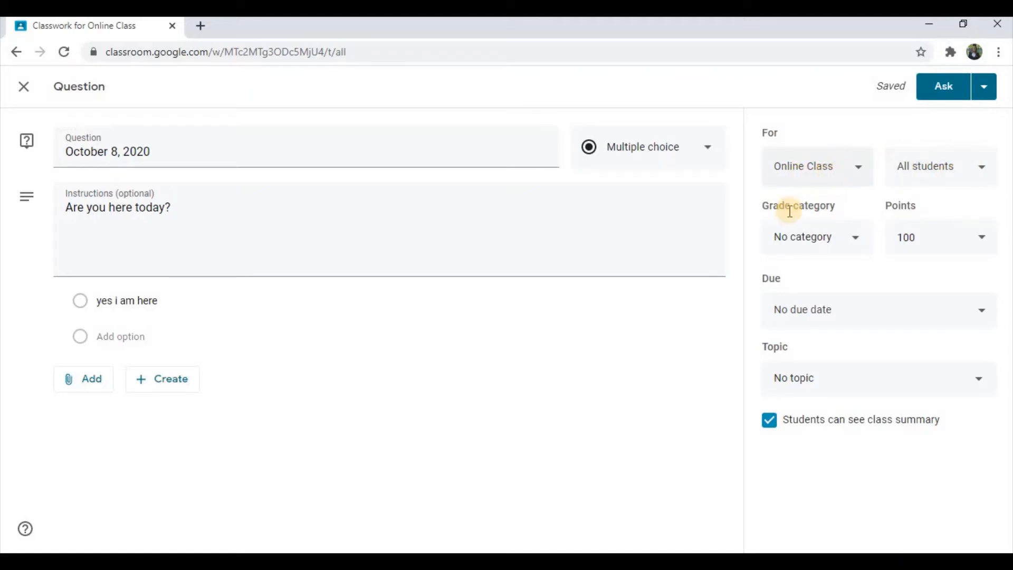
Keep the question's grade category at No category and set its points to Ungraded
click(856, 234)
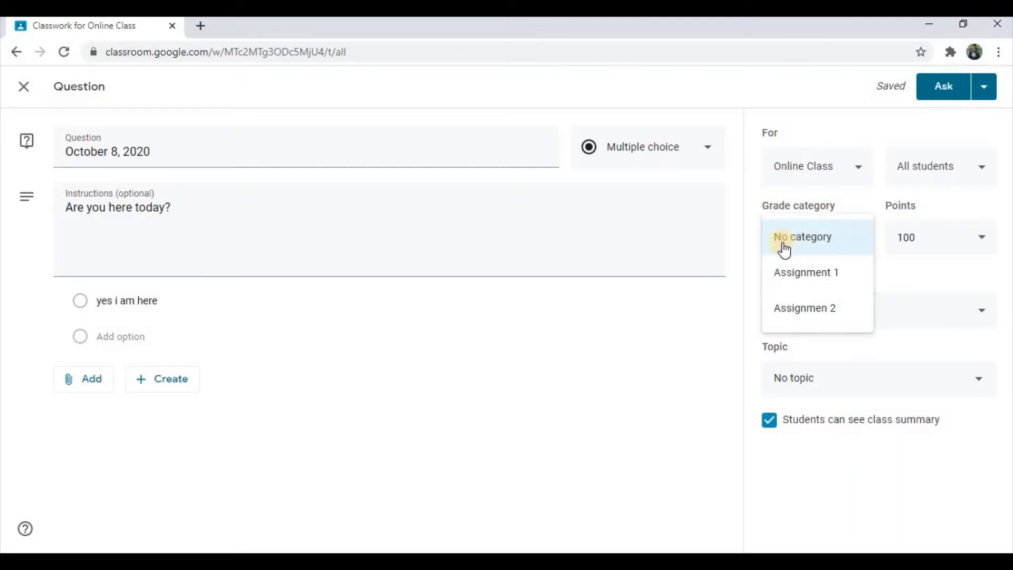
click(834, 241)
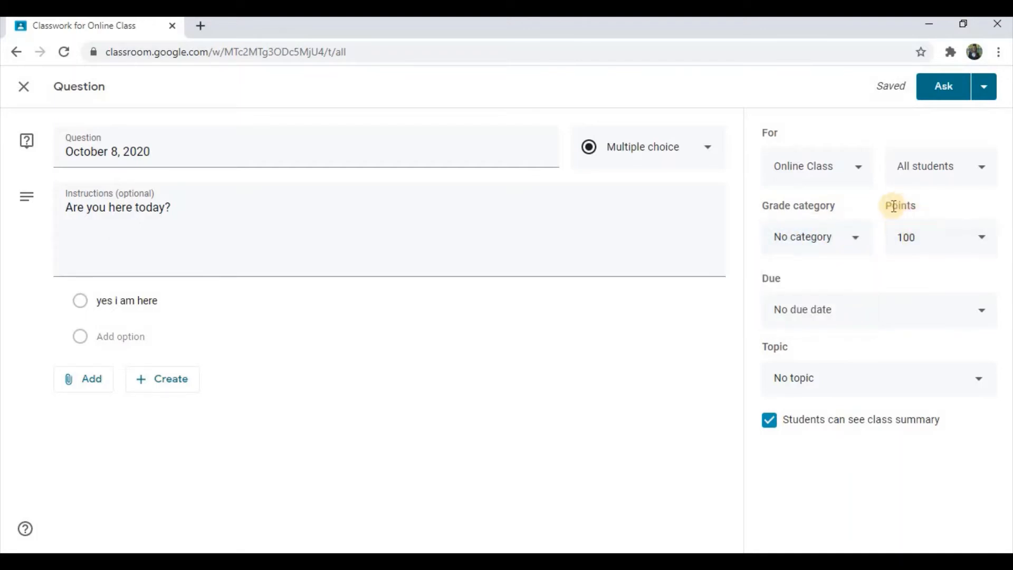
click(982, 239)
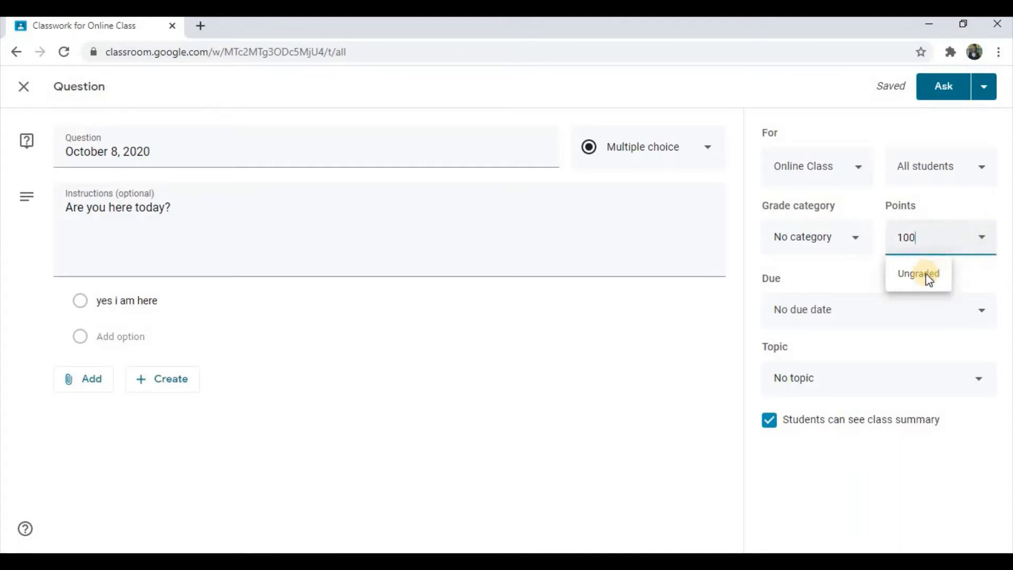
click(929, 279)
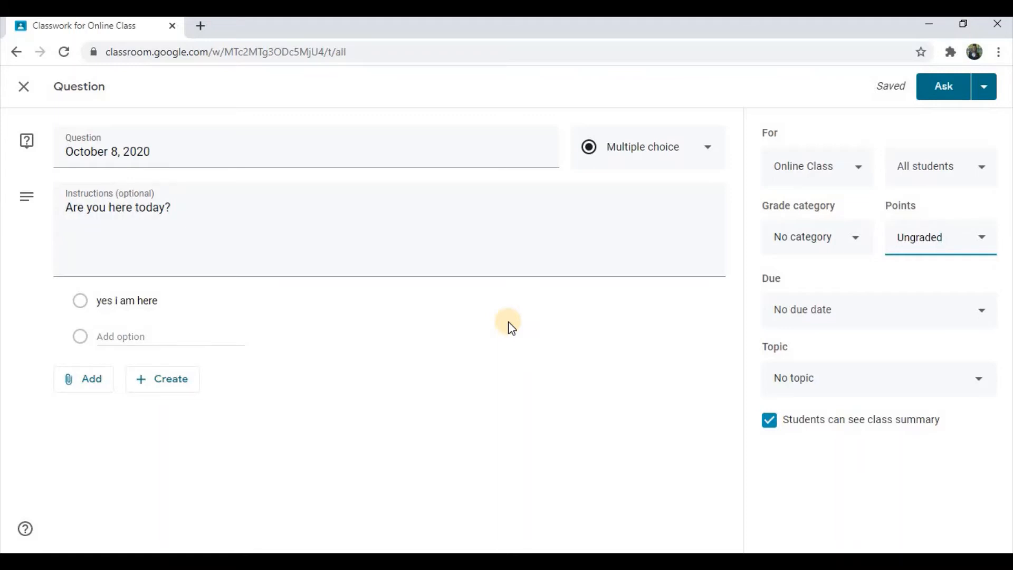
Set the question's due date to Oct 8, 2020 and its due time to 9:00 PM
click(817, 311)
click(817, 376)
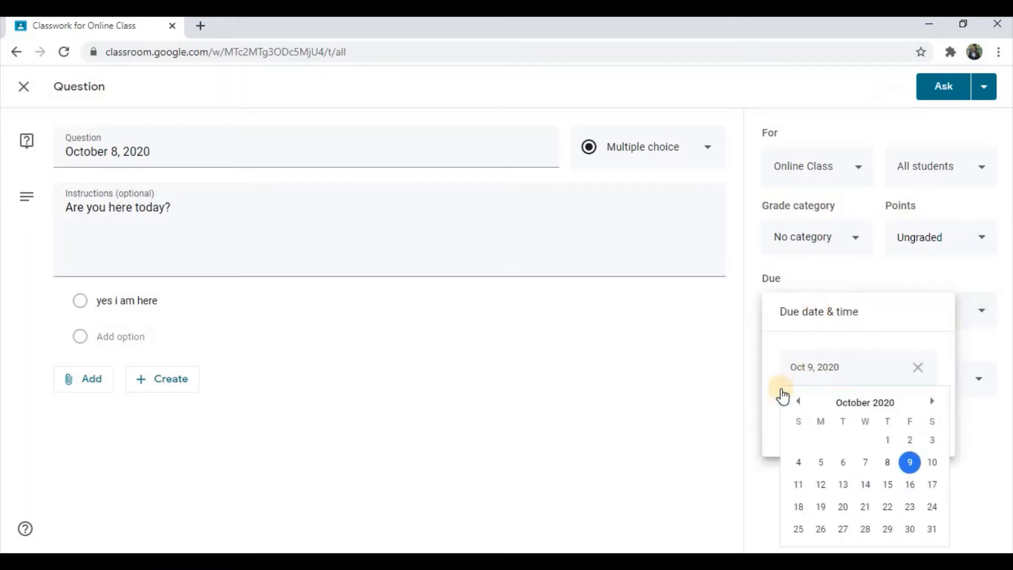
click(909, 463)
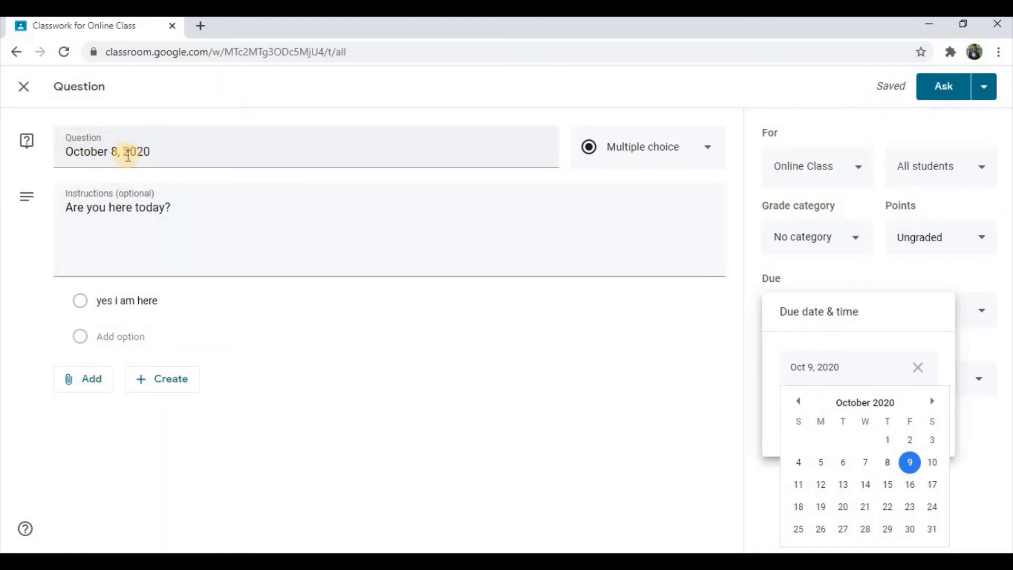
click(887, 464)
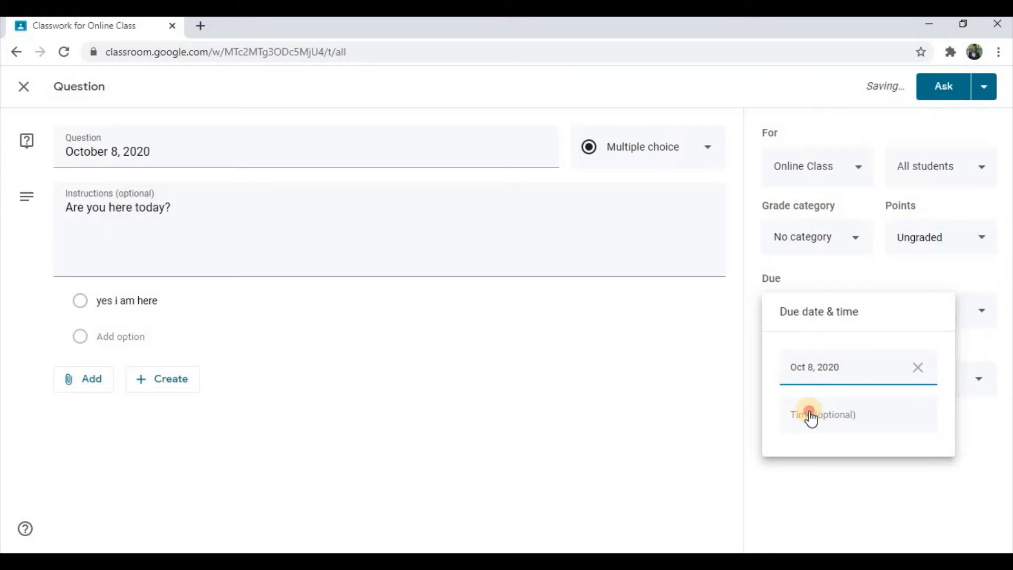
click(811, 417)
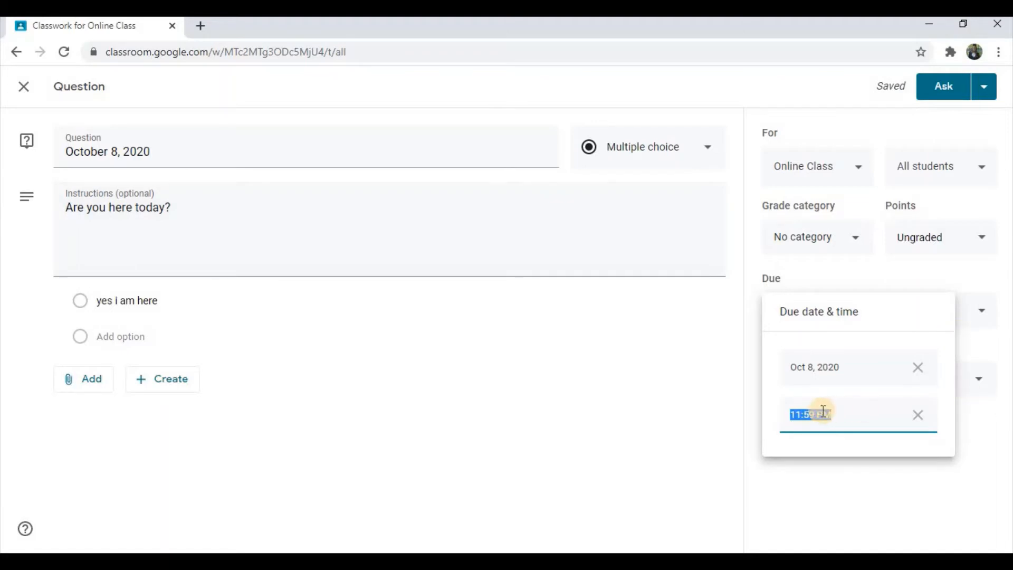
click(799, 415)
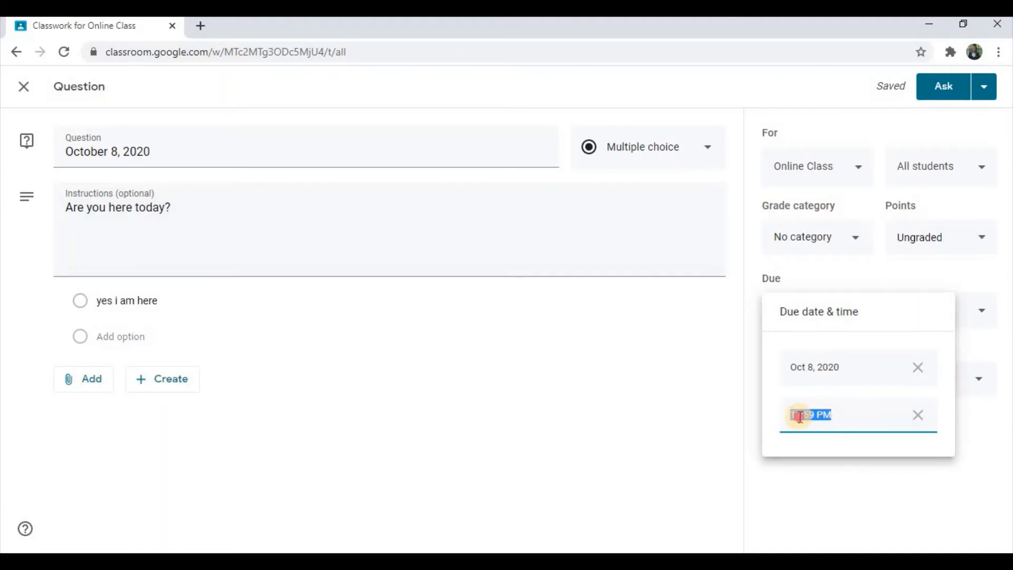
key(BackSpace)
key(BackSpace)
text(9)
key(BackSpace)
key(BackSpace)
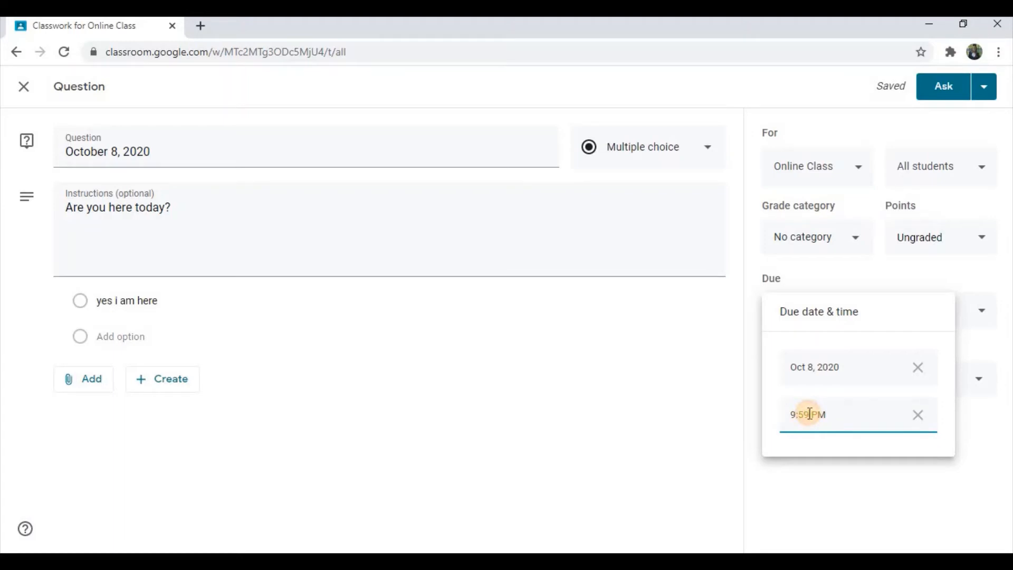
text(00)
click(579, 393)
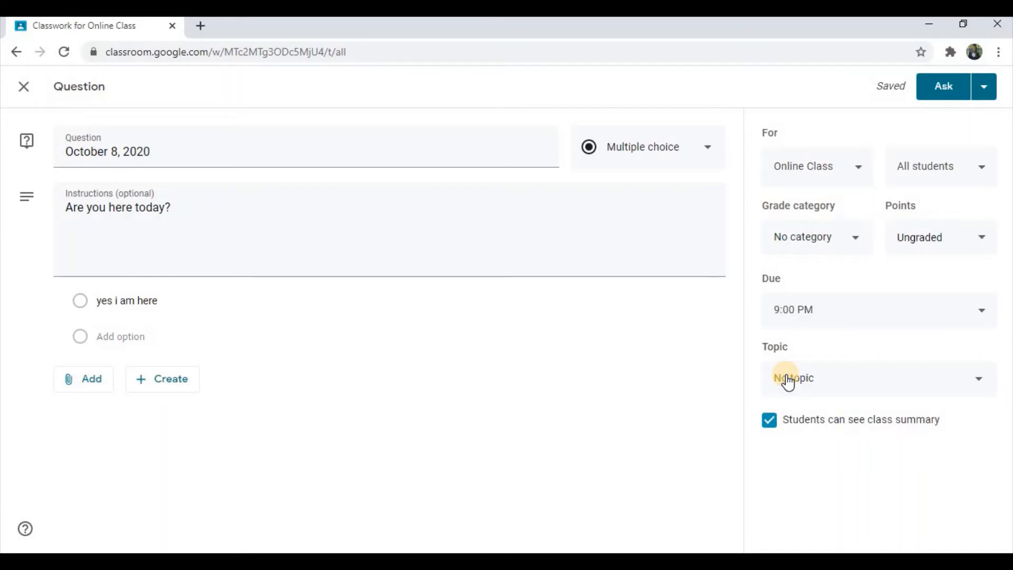
Assign the question to the Daily Attendance topic and turn off students' access to the class summary
click(829, 387)
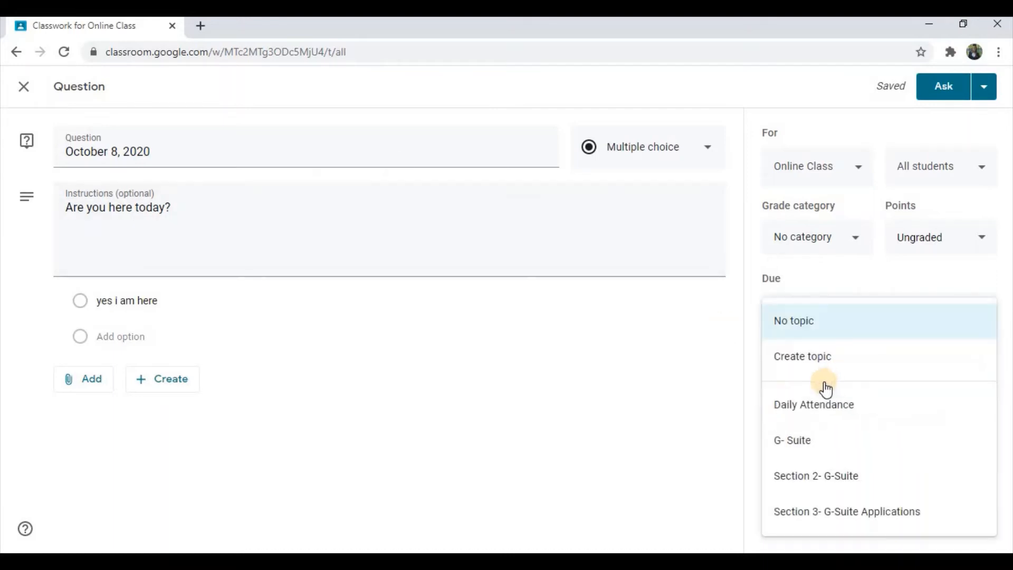
click(843, 411)
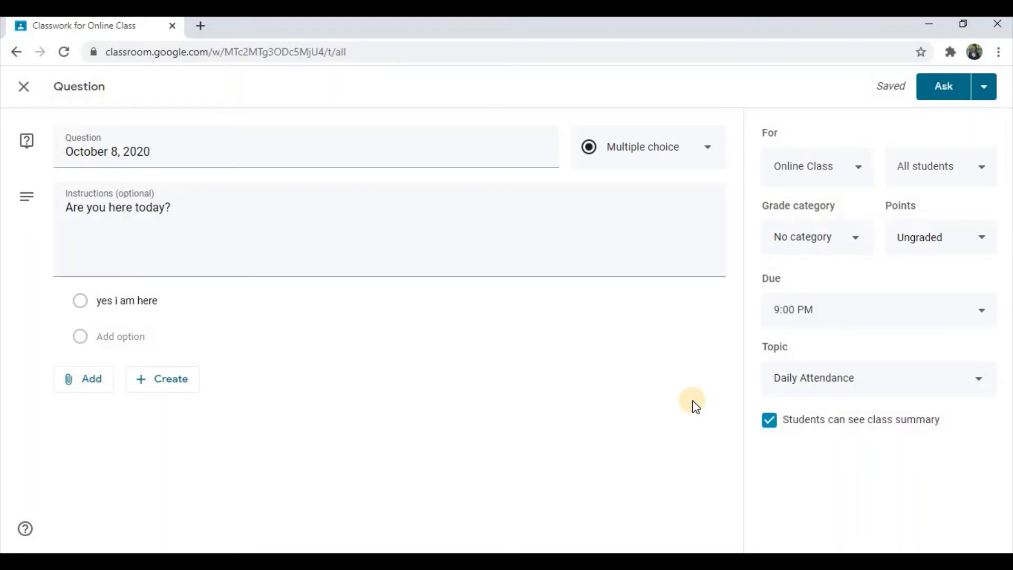
click(768, 420)
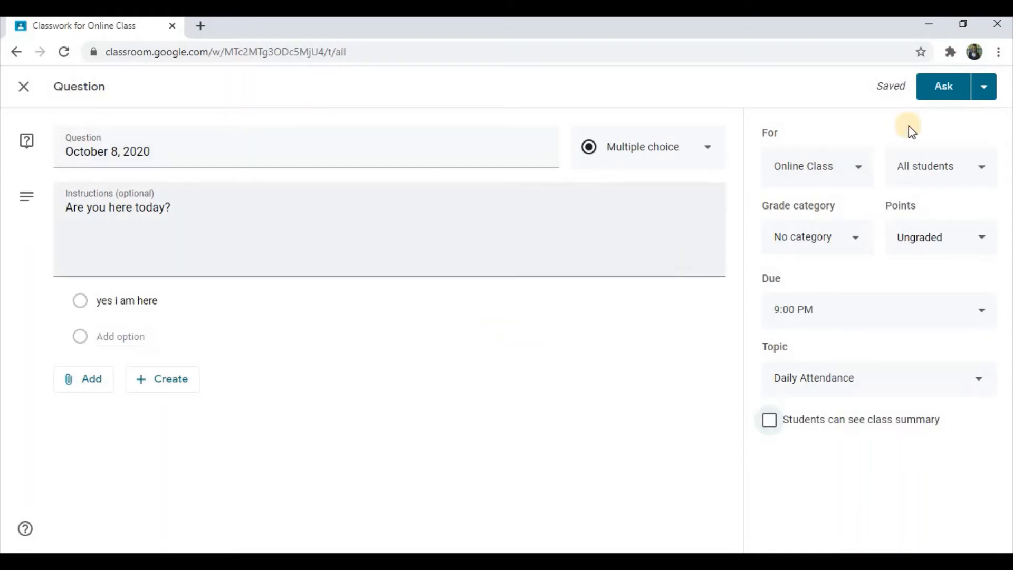
Post the attendance question to the class without a grade category
click(947, 87)
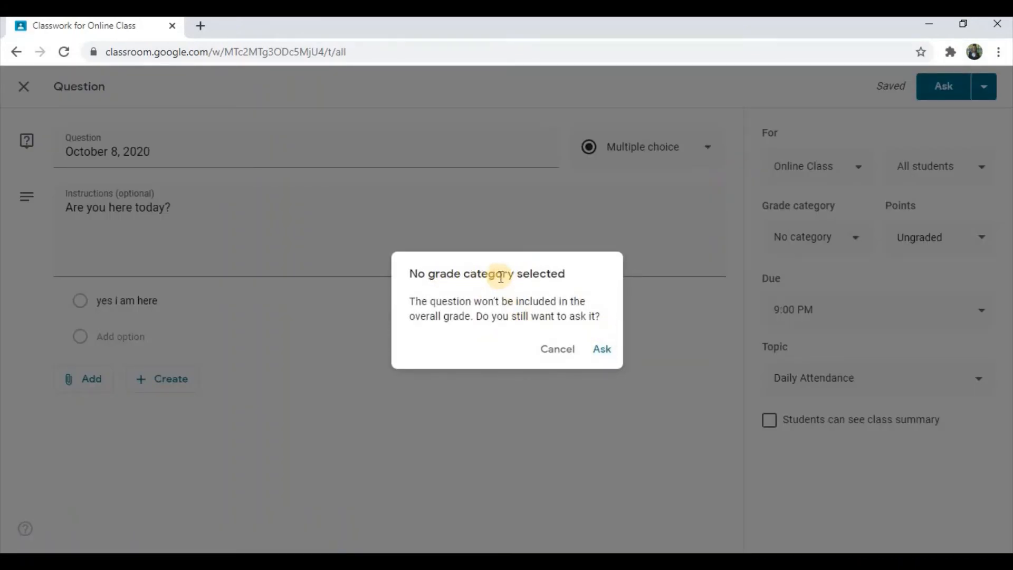
click(602, 350)
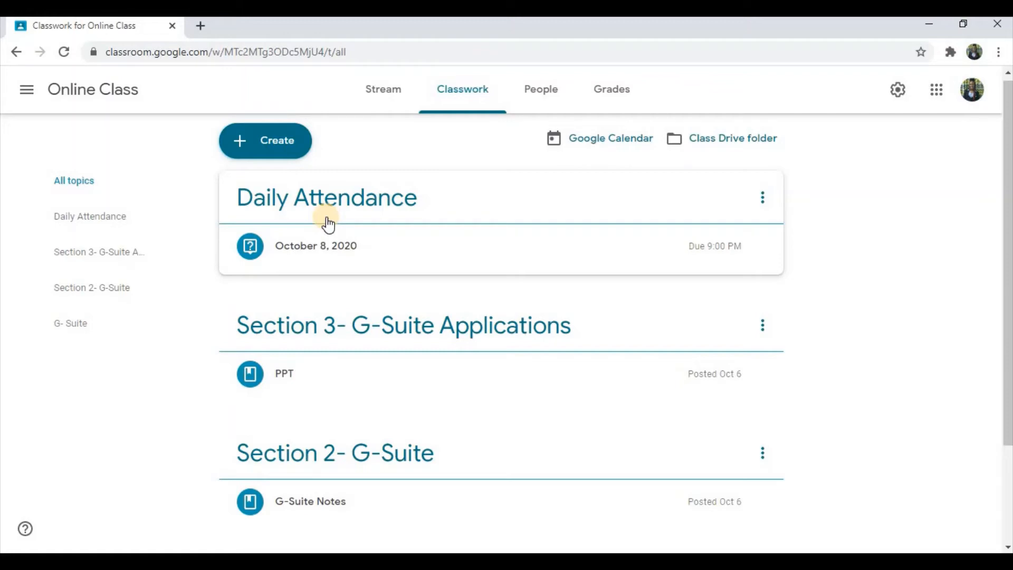
Reuse the October 8, 2020 attendance question from Online Class as a new post without copying its attachments
click(272, 140)
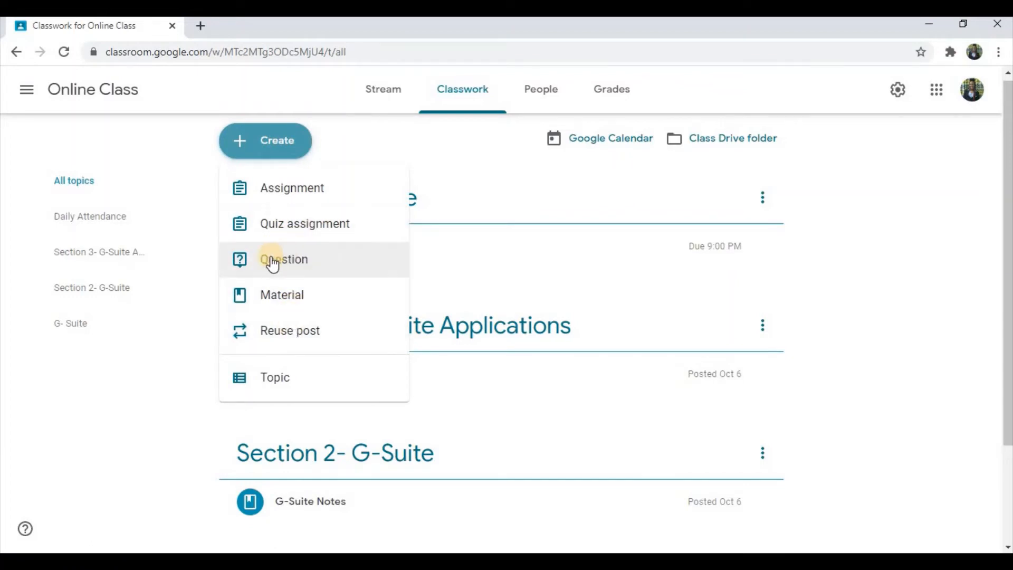
click(294, 336)
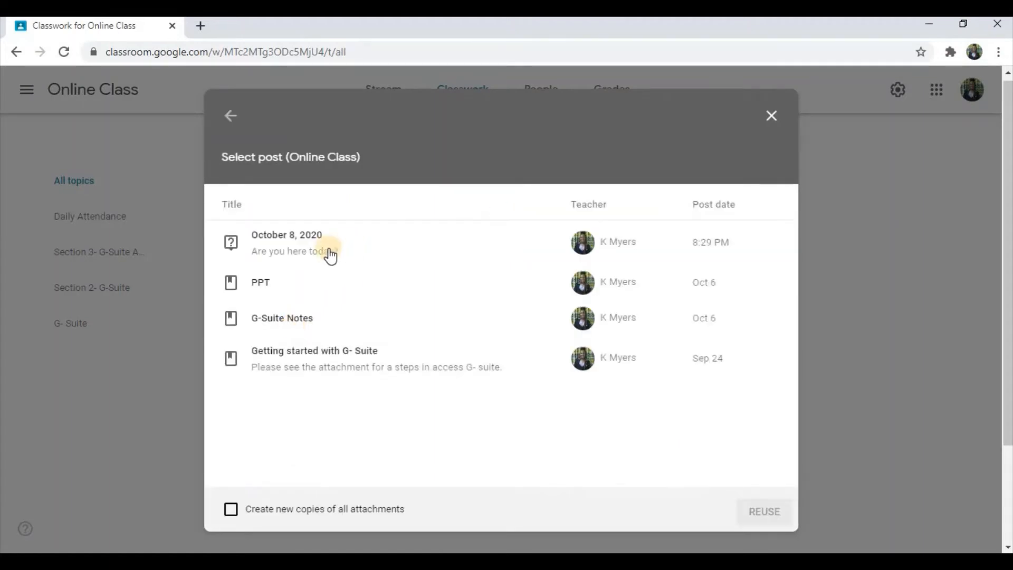
click(327, 254)
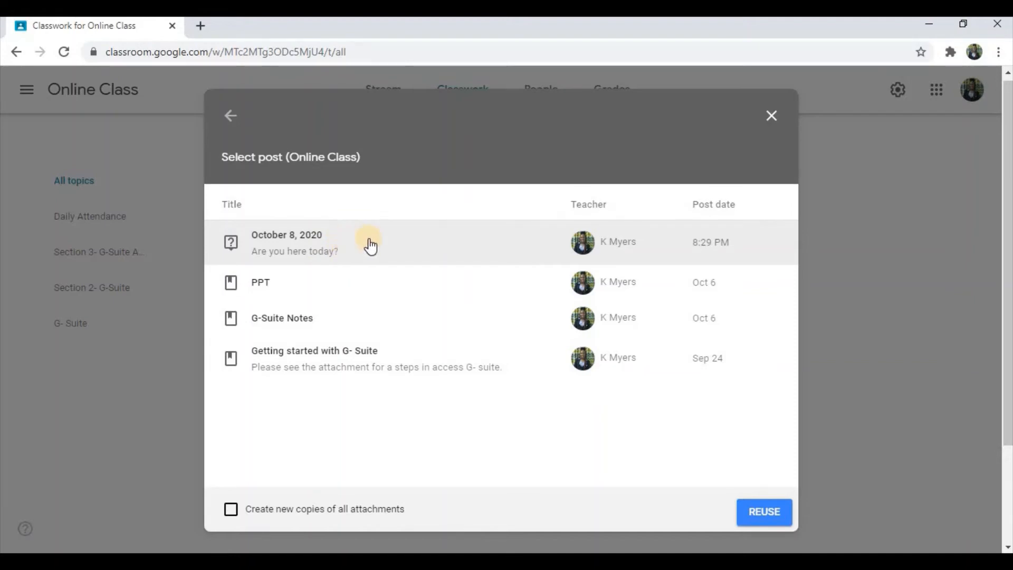
click(763, 510)
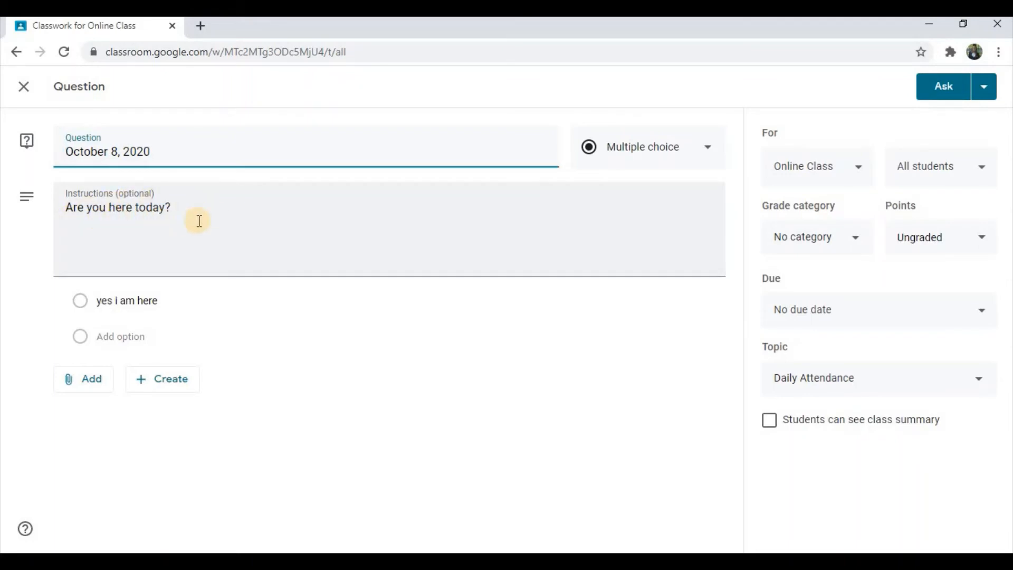
Change the reused question's title to October 9, 2020
click(117, 151)
key(BackSpace)
text(1)
key(BackSpace)
text(9,)
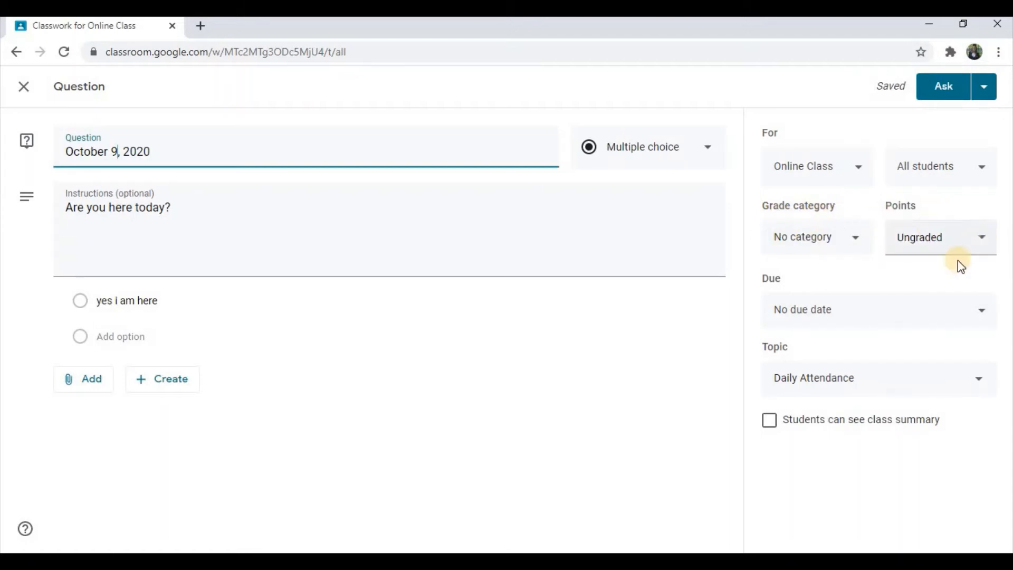
Set the October 9 question's due date to Oct 9, 2020 and its due time to 9:00 PM
click(809, 316)
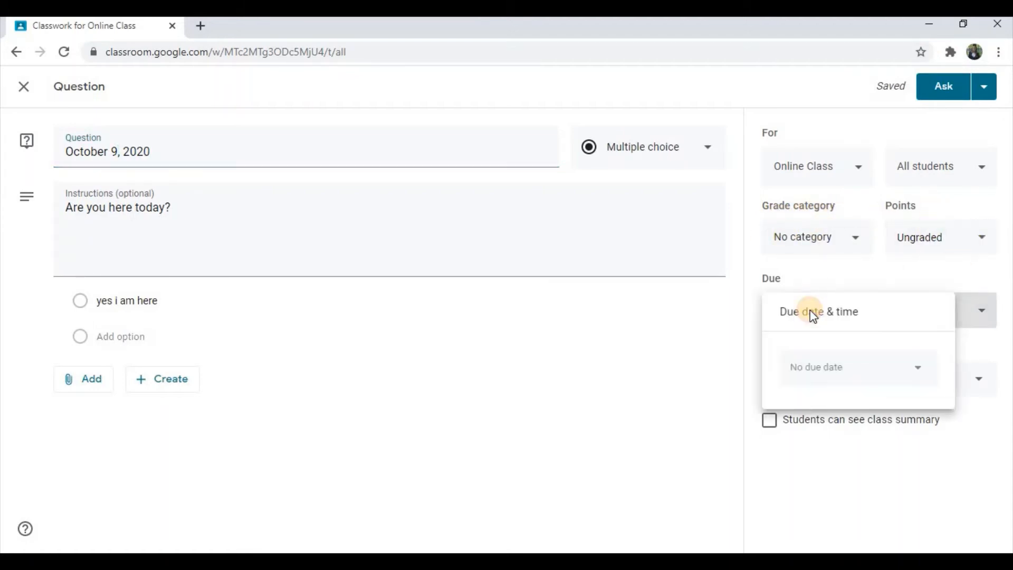
click(819, 370)
click(909, 460)
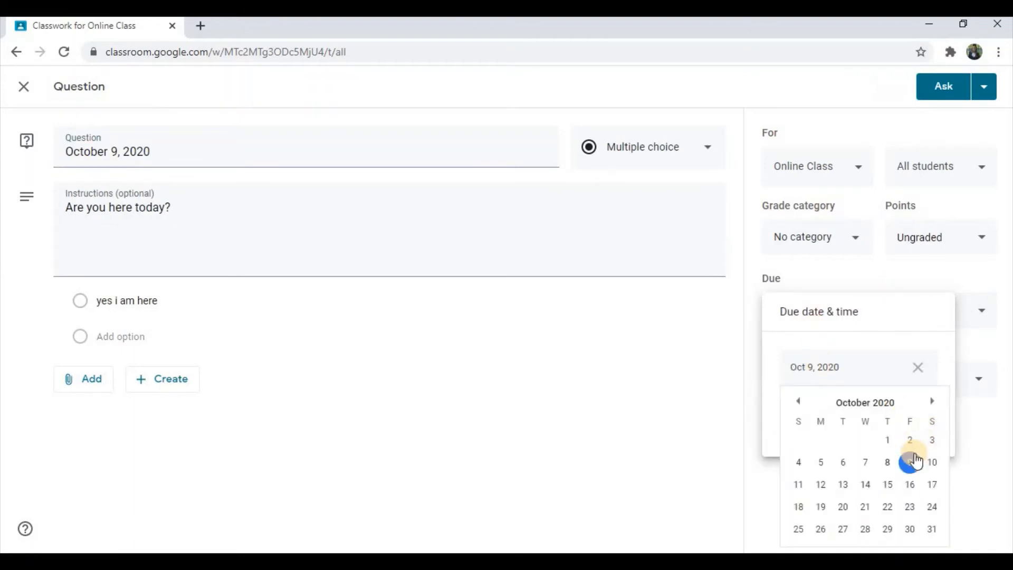
click(811, 416)
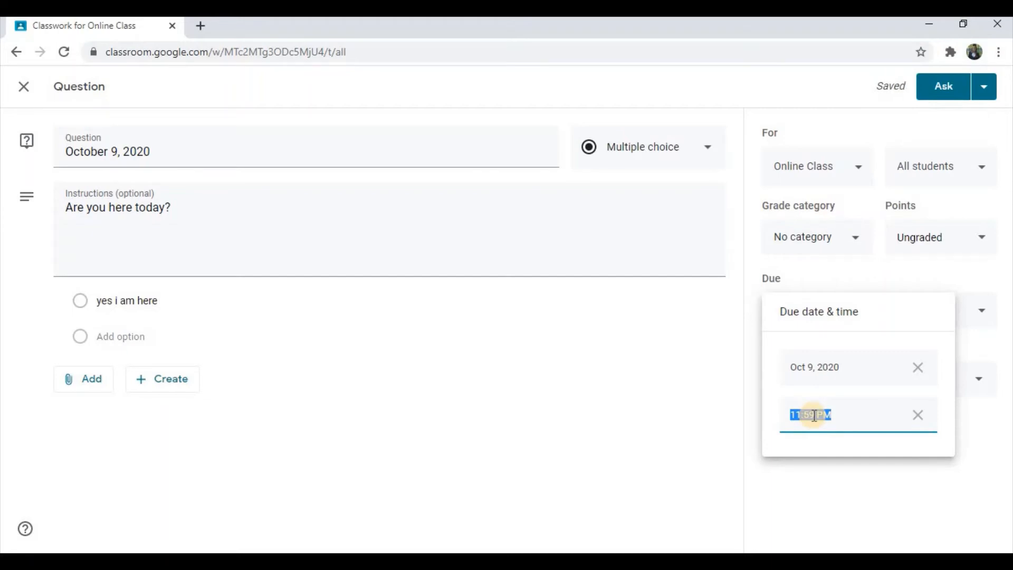
click(814, 415)
drag(800, 415, 791, 415)
text(9)
click(809, 414)
click(646, 396)
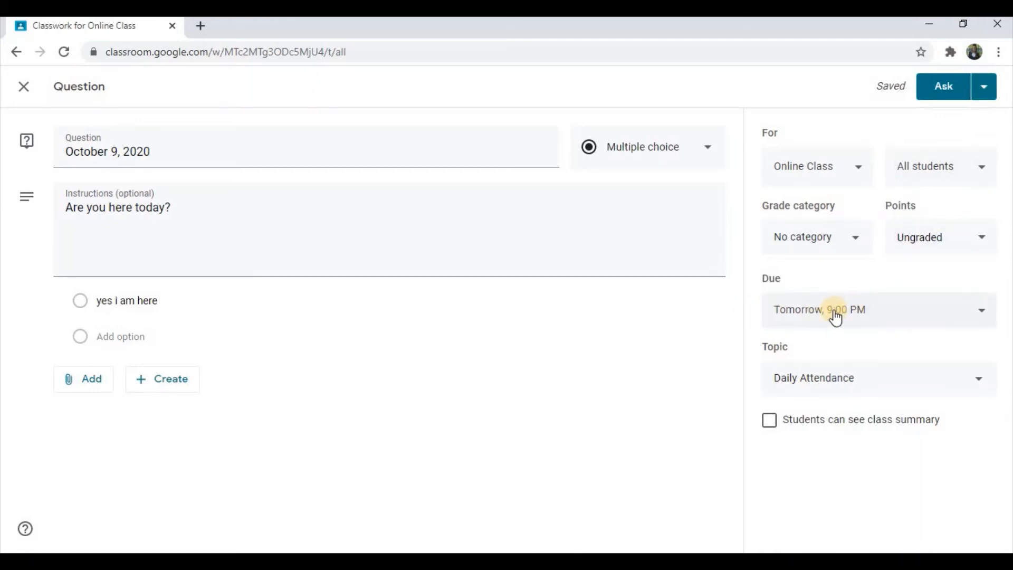
Schedule the October 9 question to post on Oct 9, 2020 at 8:00 PM without a grade category
click(984, 89)
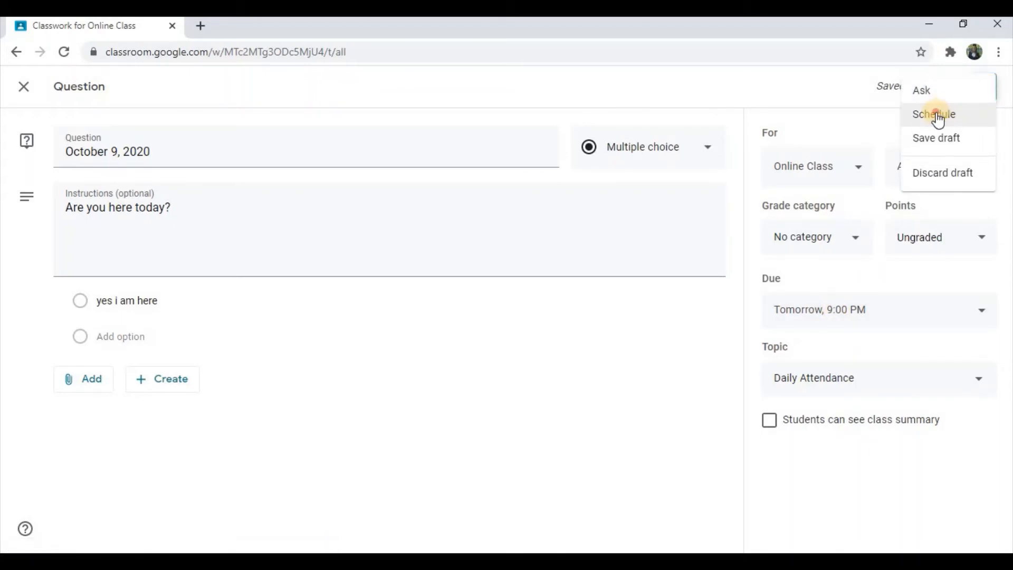
click(923, 91)
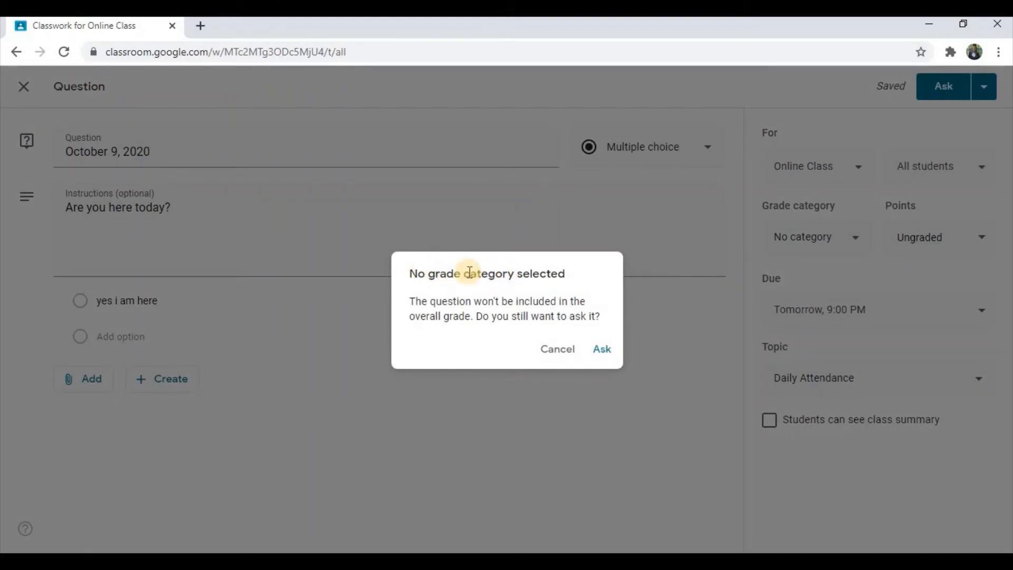
click(601, 351)
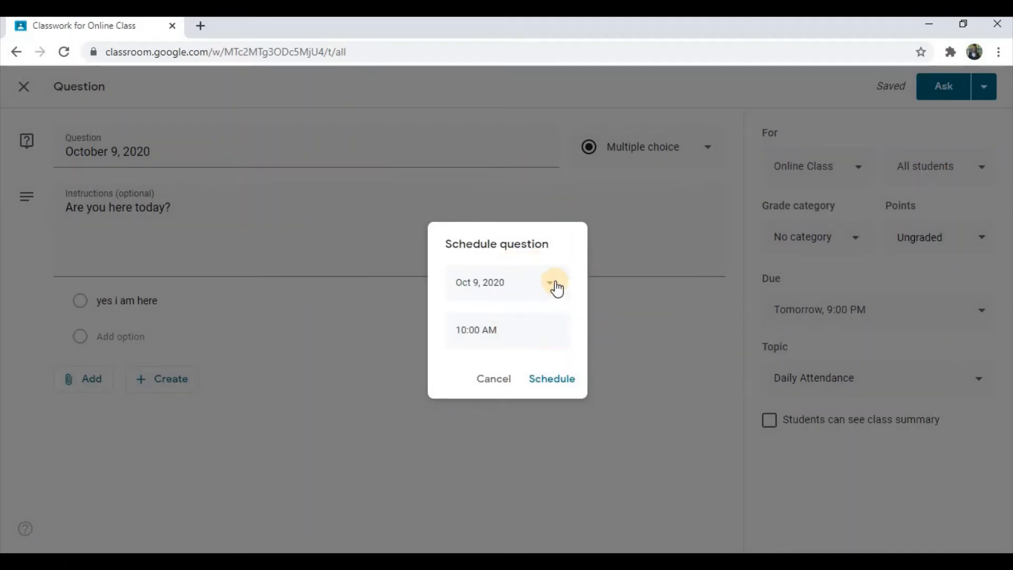
click(501, 290)
click(576, 375)
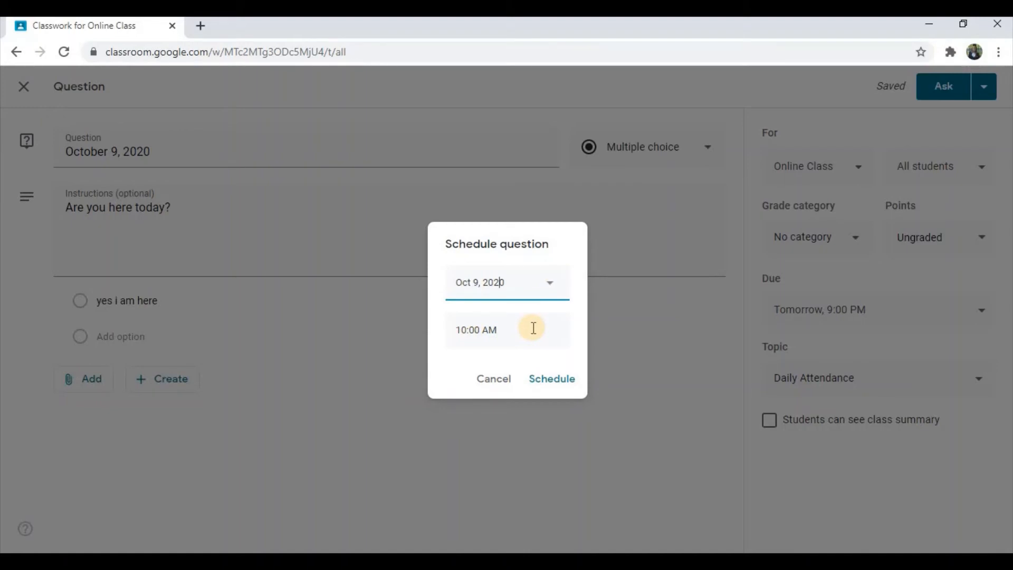
click(466, 330)
click(466, 331)
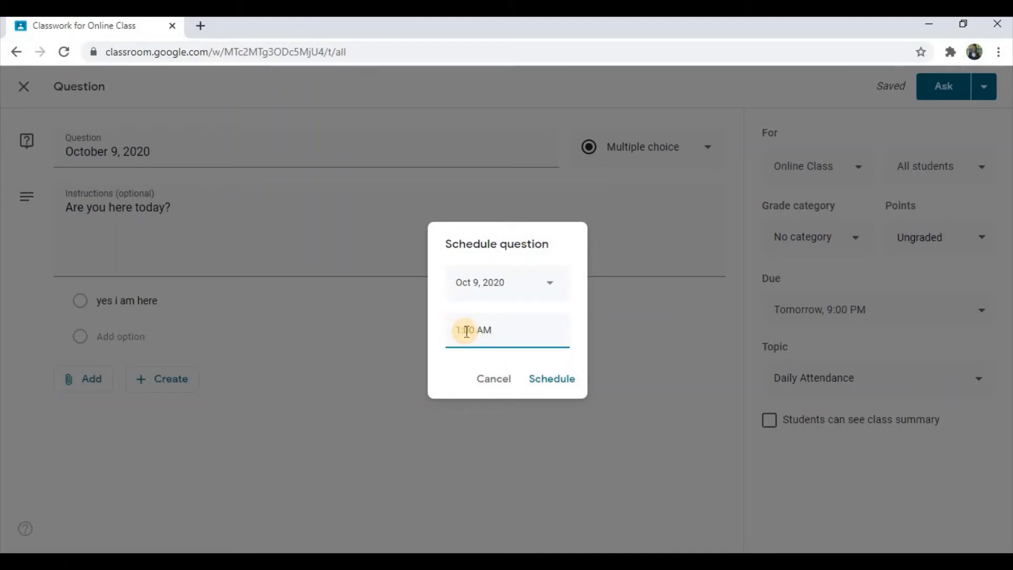
text(9)
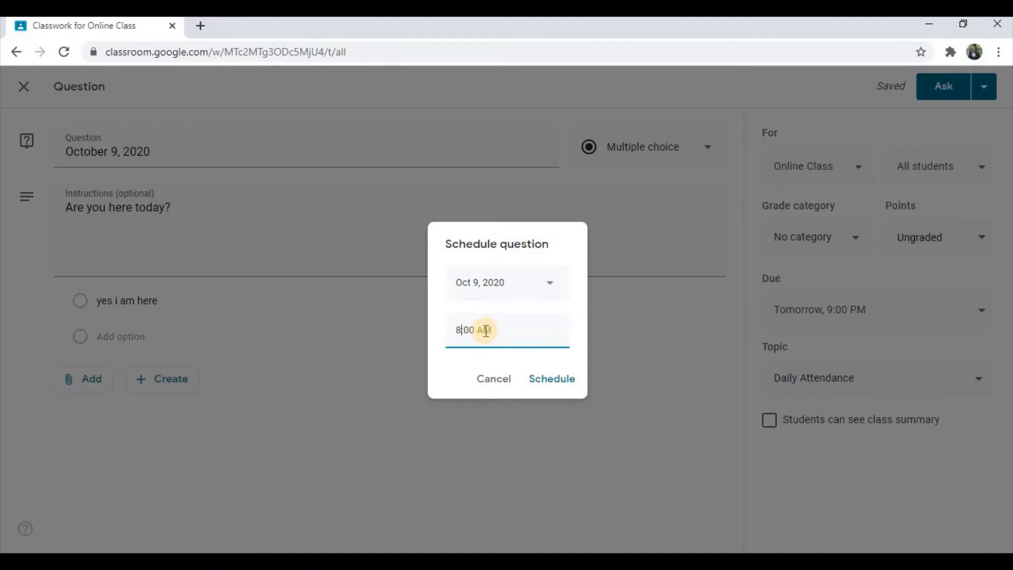
text(P)
click(550, 381)
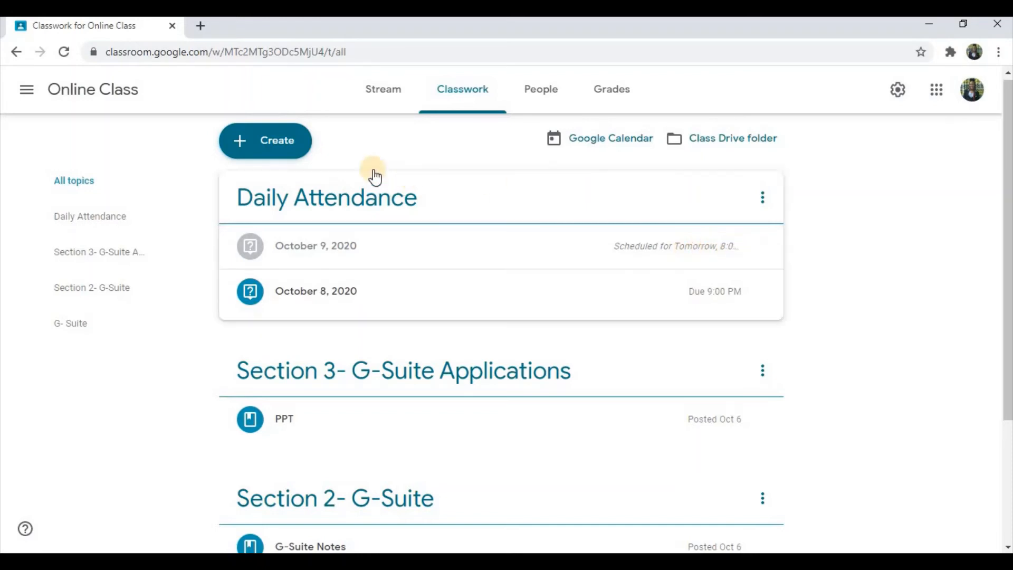
Reuse the scheduled October 9, 2020 attendance question from Online Class as a new post
click(281, 144)
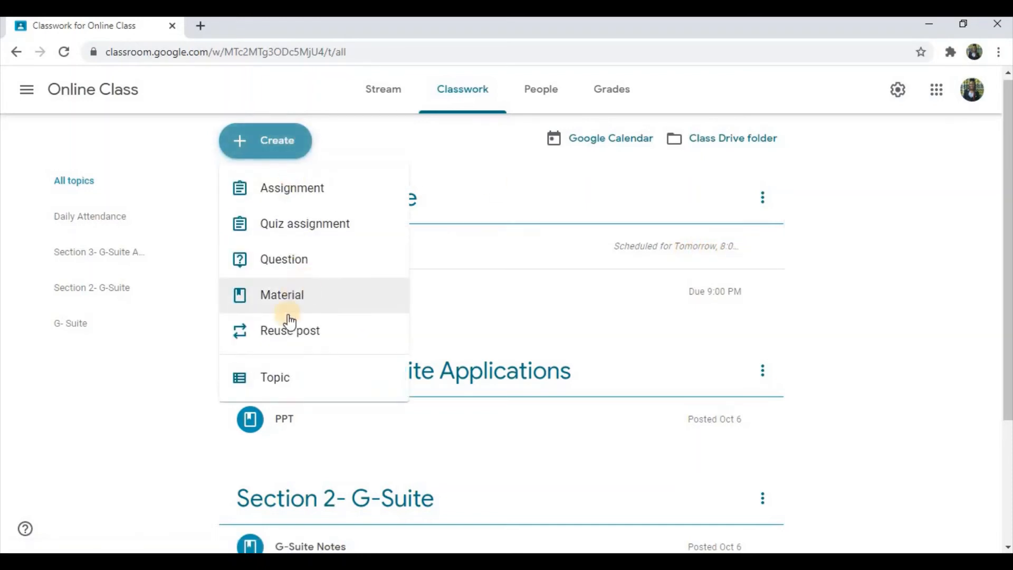
click(285, 338)
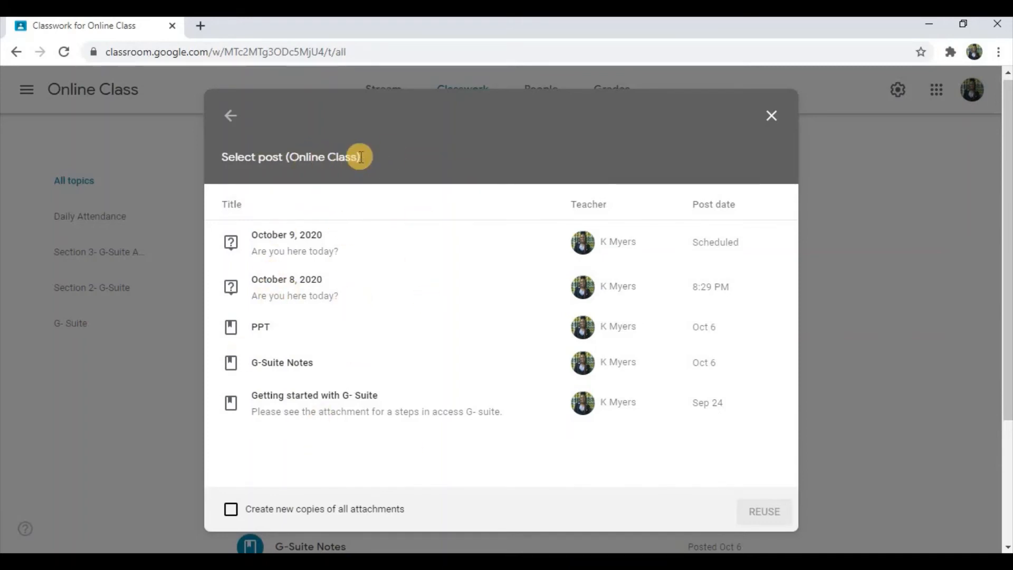
click(311, 245)
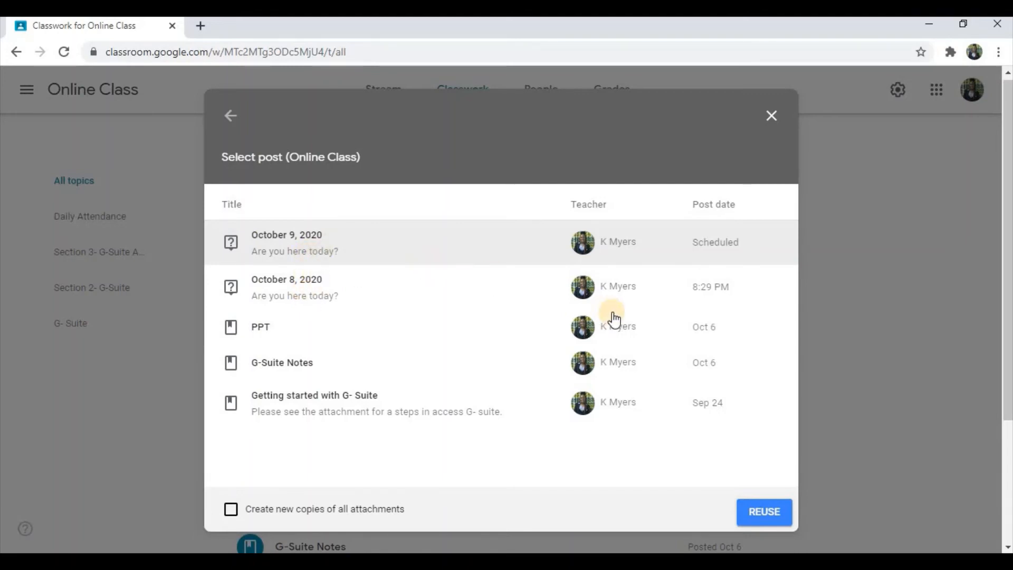
click(765, 518)
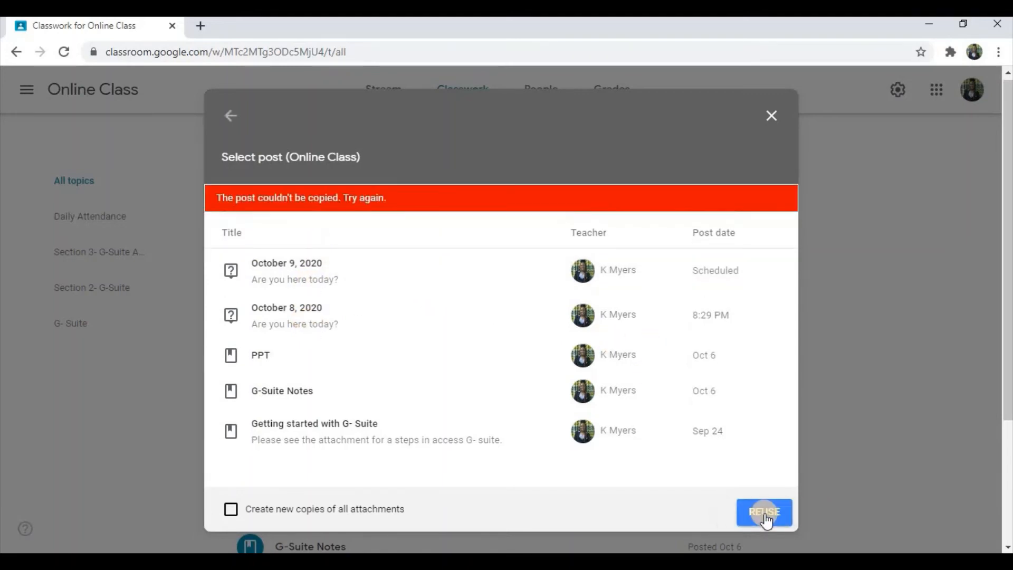
click(362, 260)
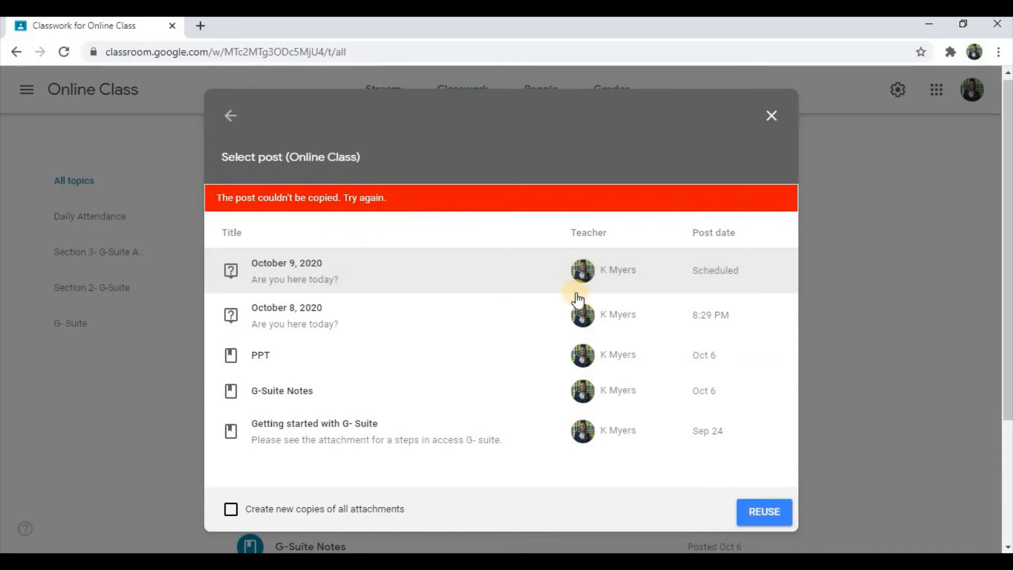
click(759, 511)
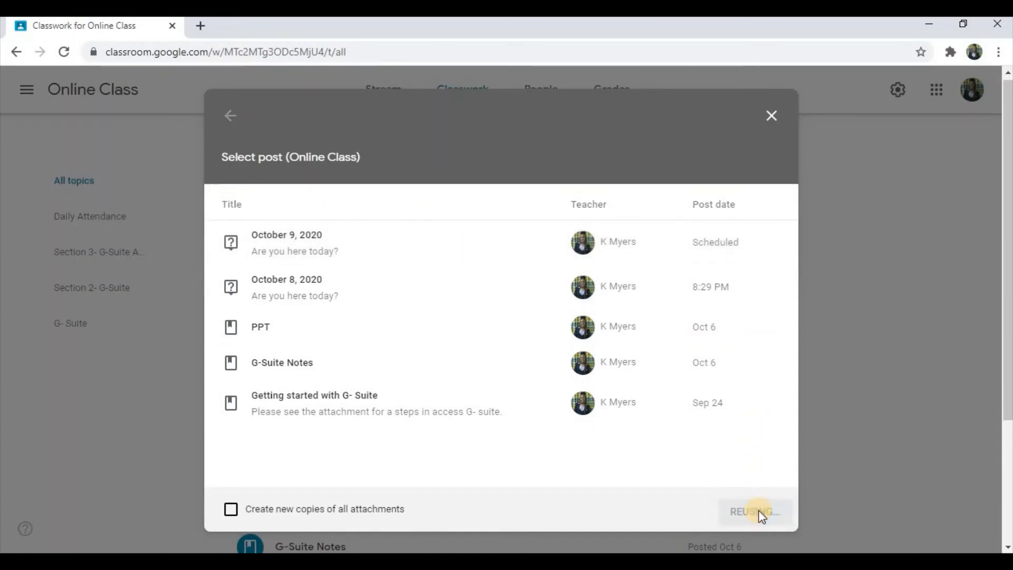
click(327, 276)
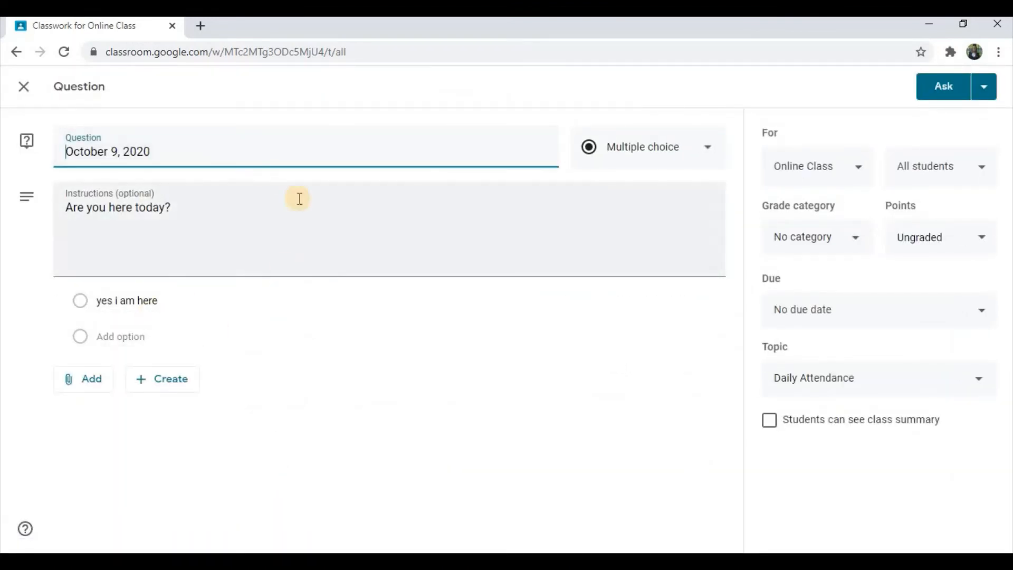
Change the new question's title to October 12, 2020
click(116, 153)
key(BackSpace)
text(12)
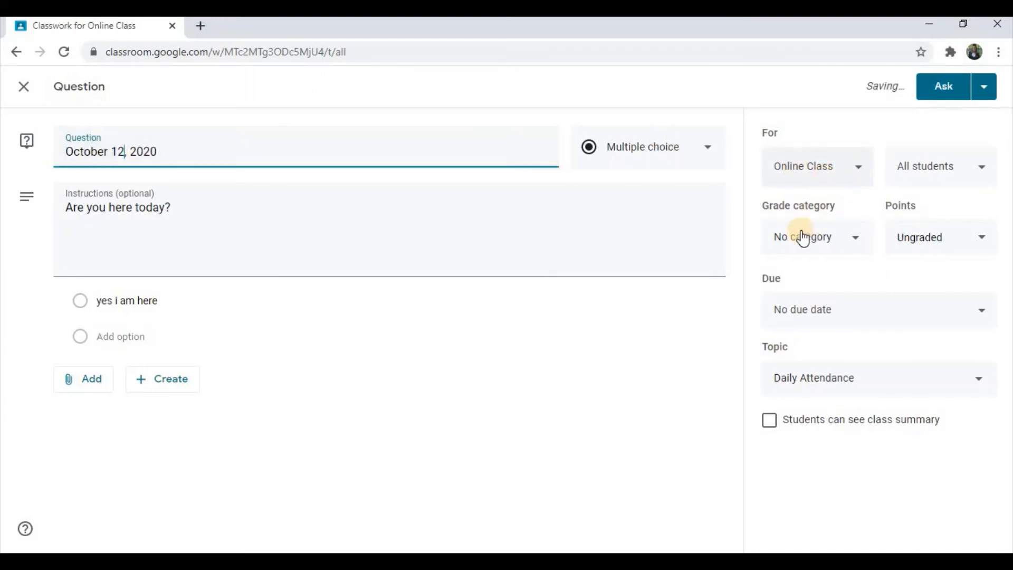
Set the October 12 question's due date to Oct 12, 2020 and its due time to 9:00 PM
click(803, 311)
click(810, 373)
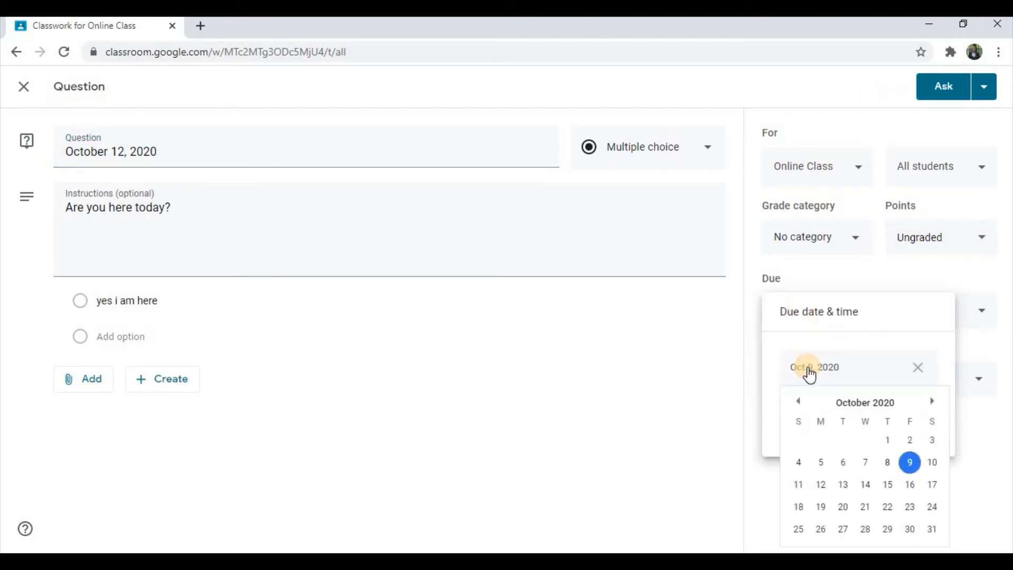
click(820, 484)
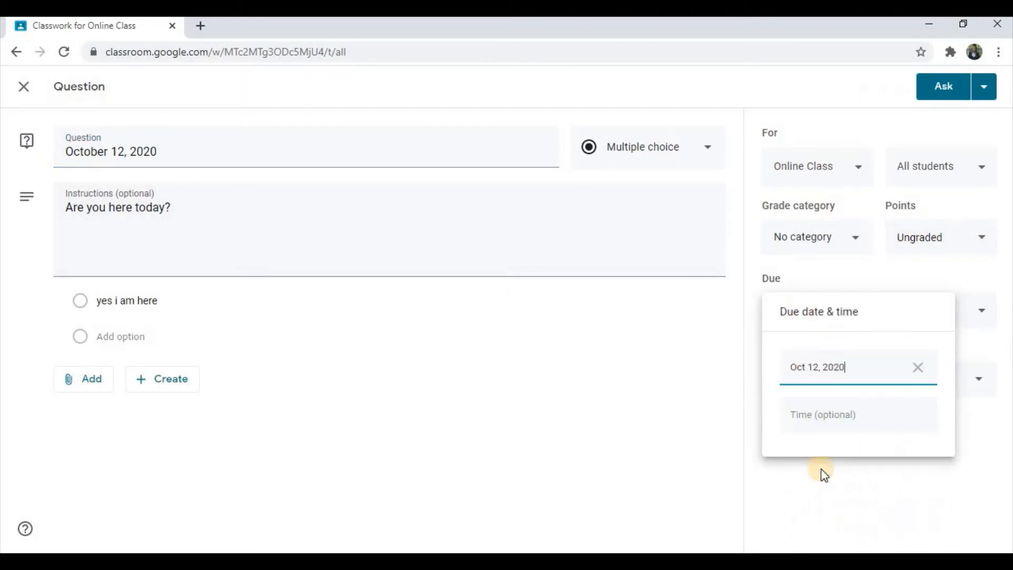
click(823, 414)
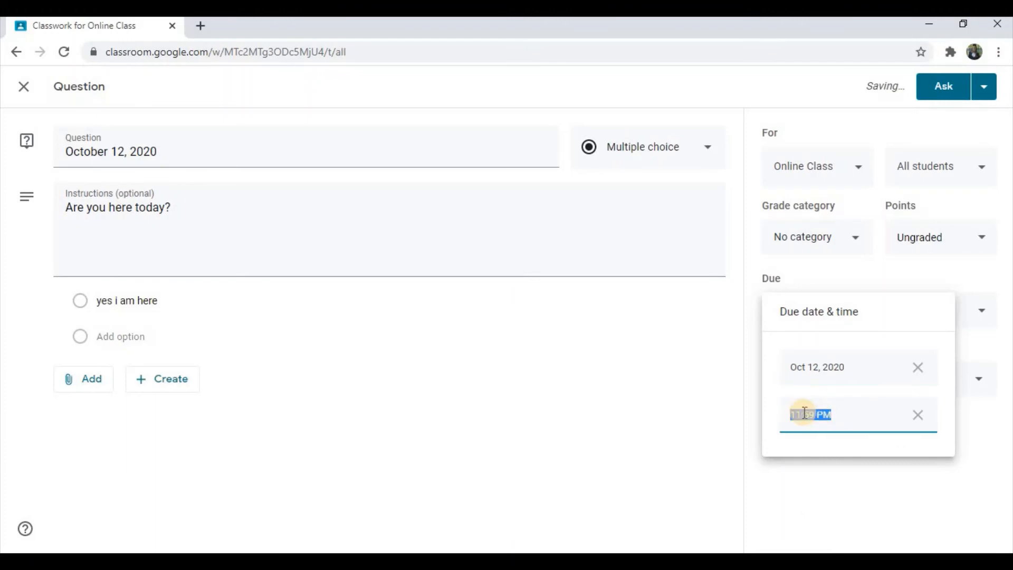
click(801, 413)
double_click(800, 414)
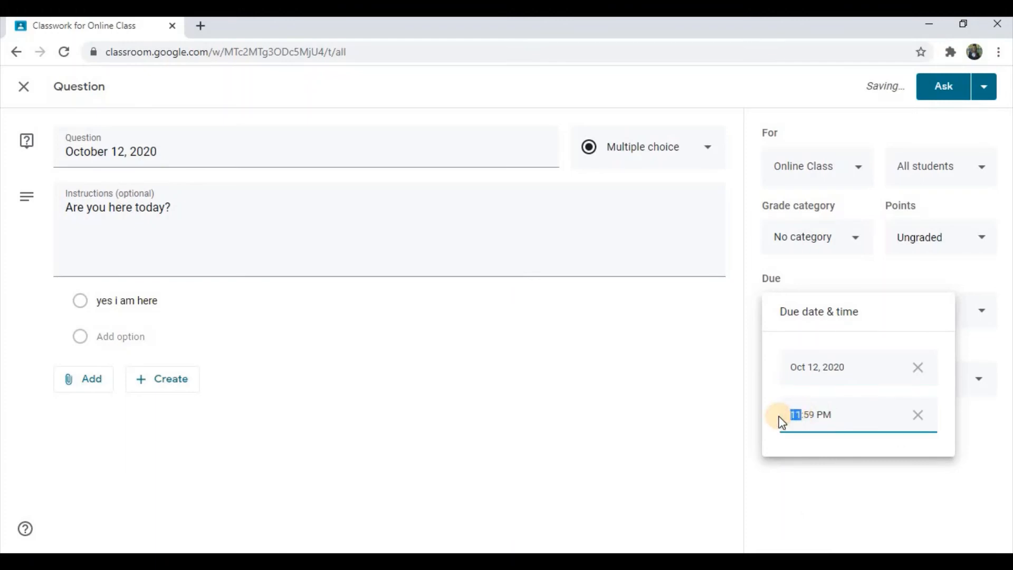
key(BackSpace)
text(9)
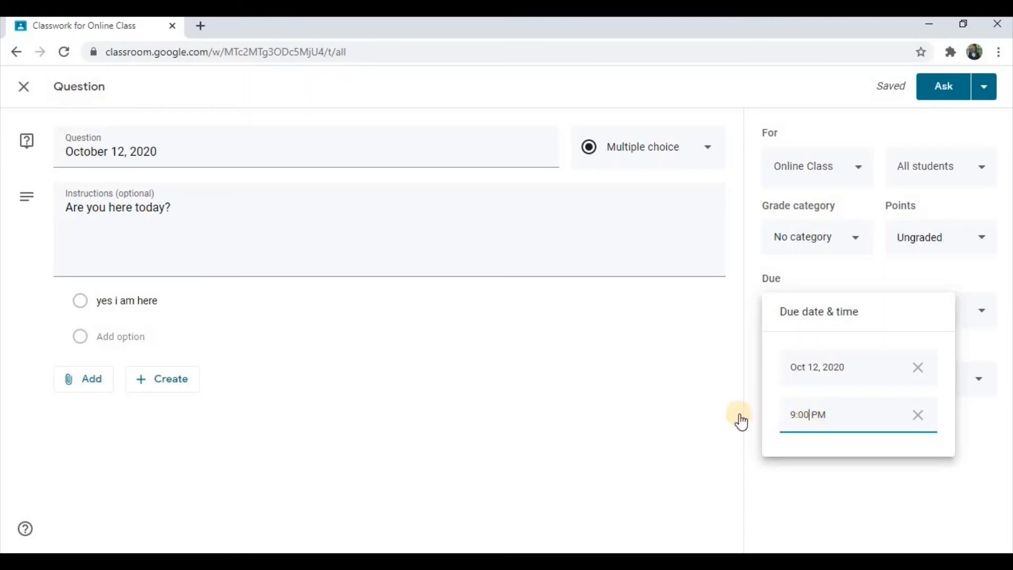
click(672, 418)
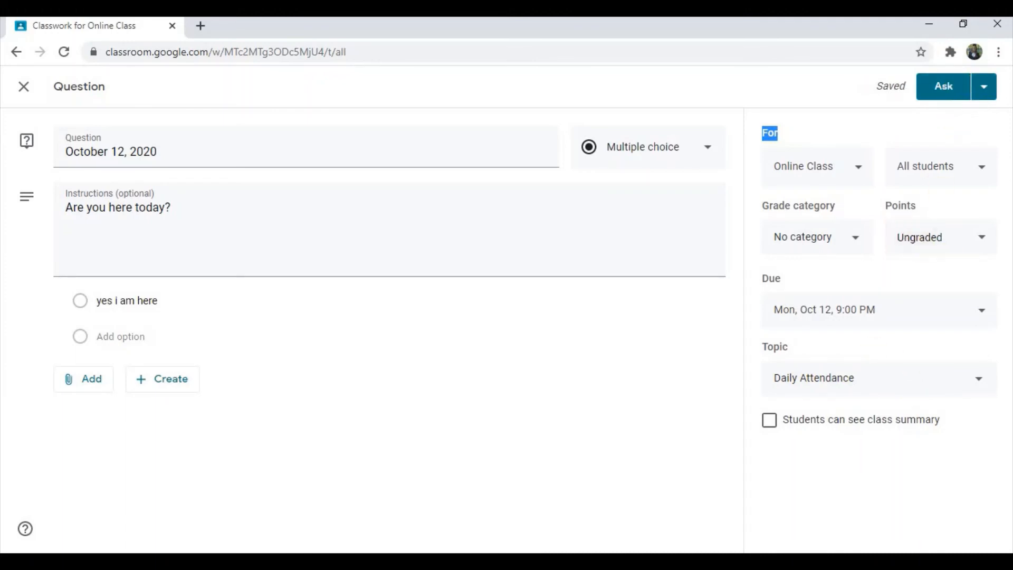
Schedule the October 12 question to post on Oct 12, 2020 at 8:00 PM without a grade category
click(985, 91)
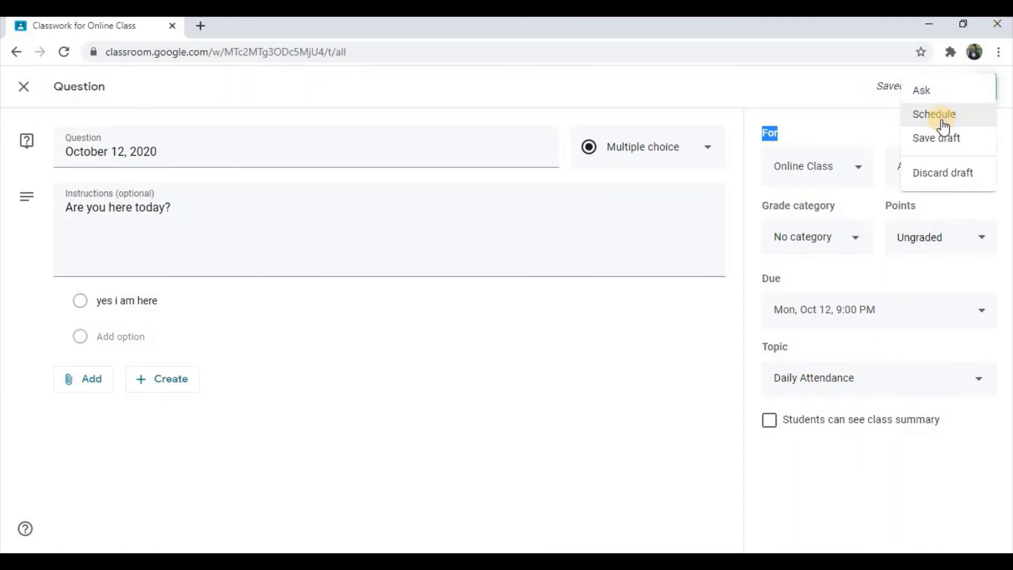
click(942, 121)
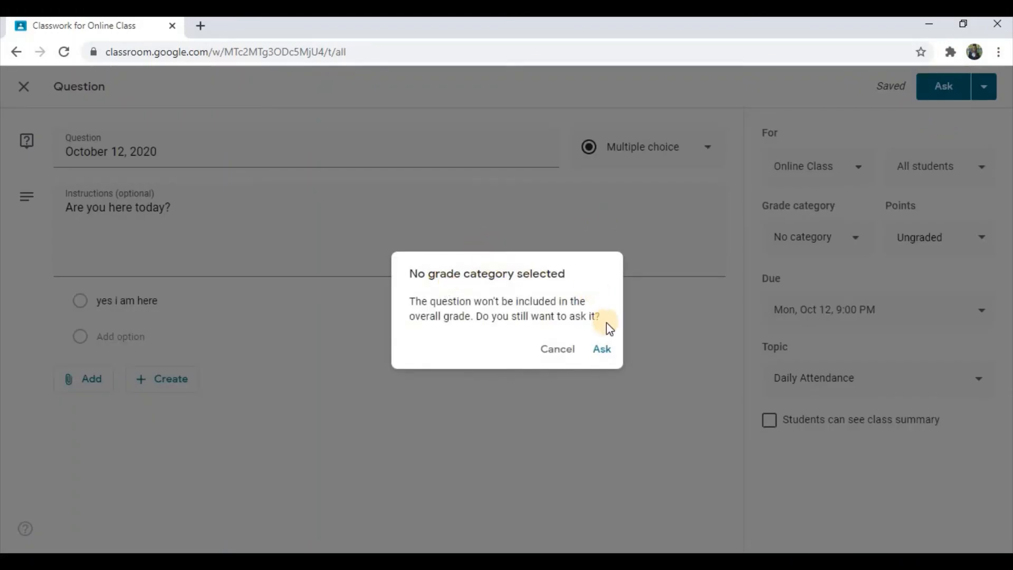
click(602, 349)
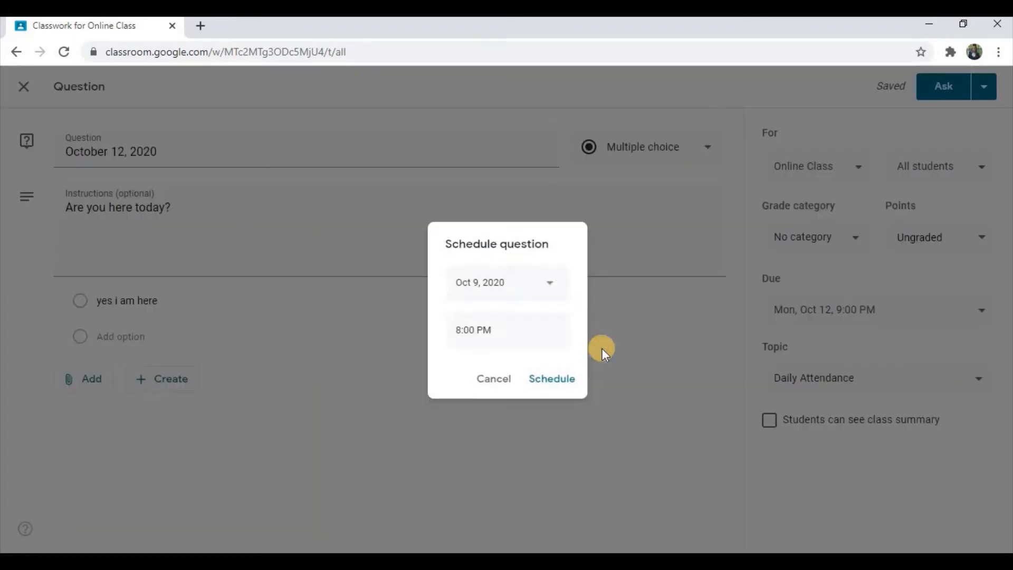
click(528, 288)
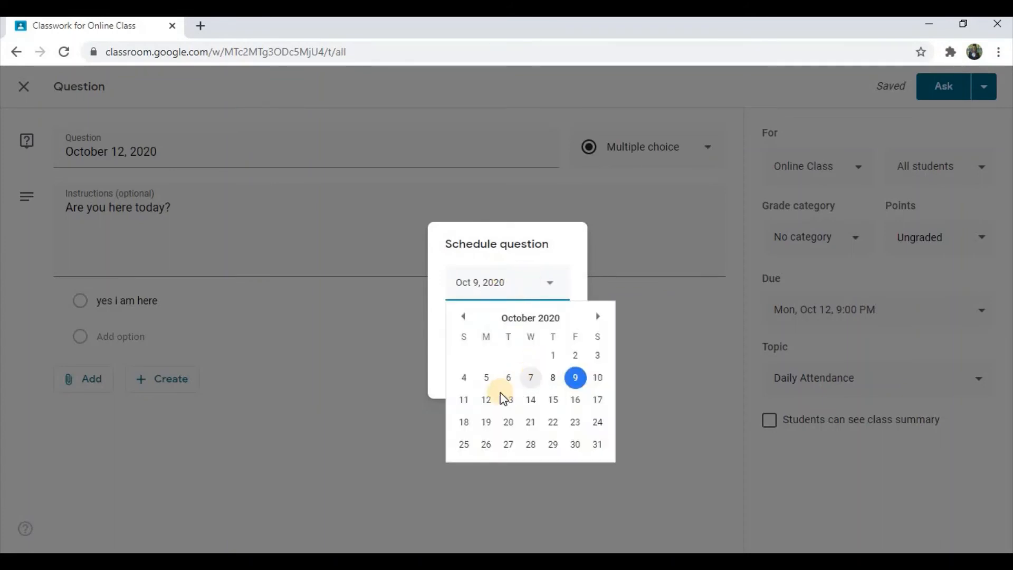
click(489, 398)
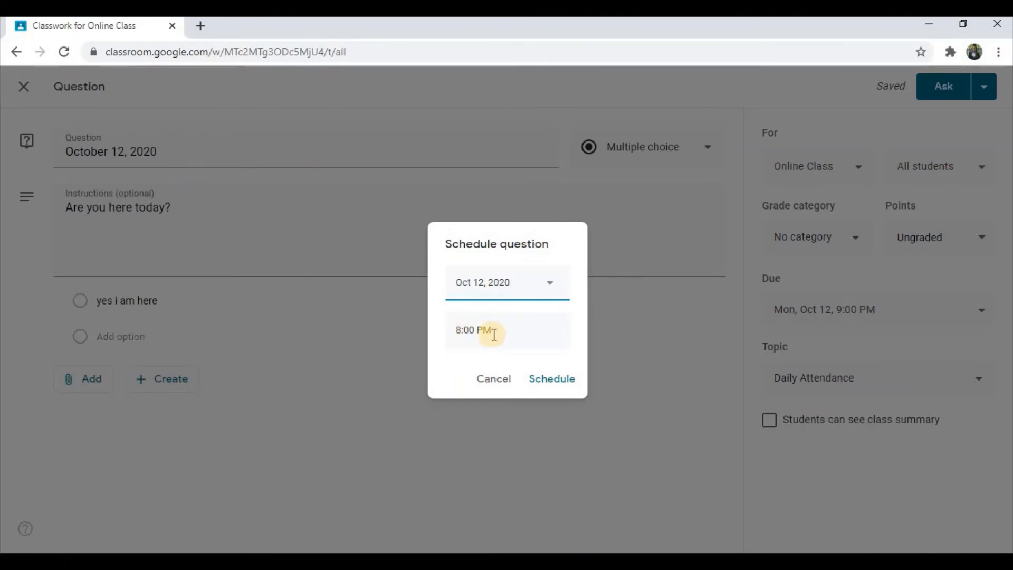
click(551, 379)
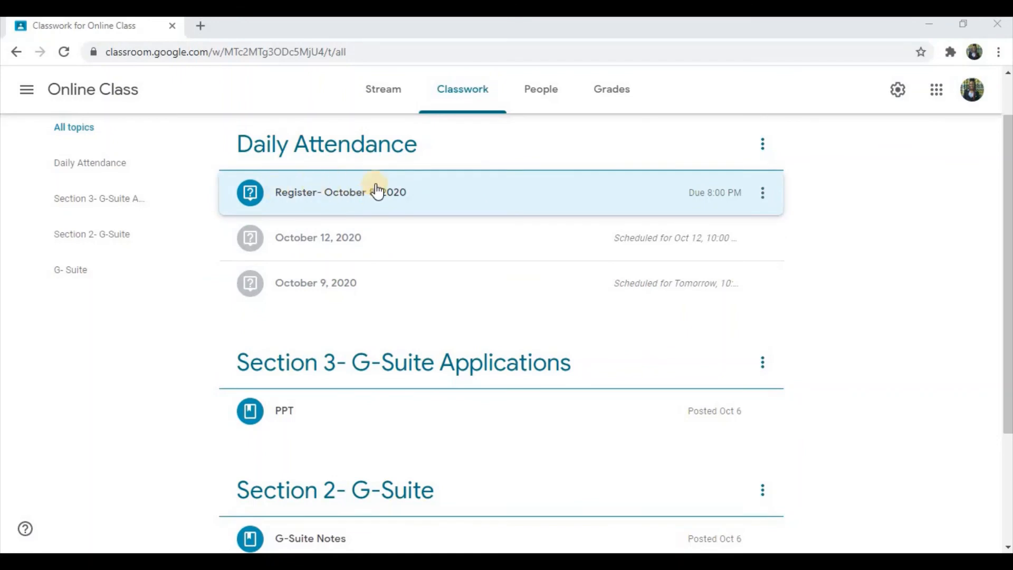
View the student answers to the Register- October 8, 2020 question and list the students who turned it in
click(363, 200)
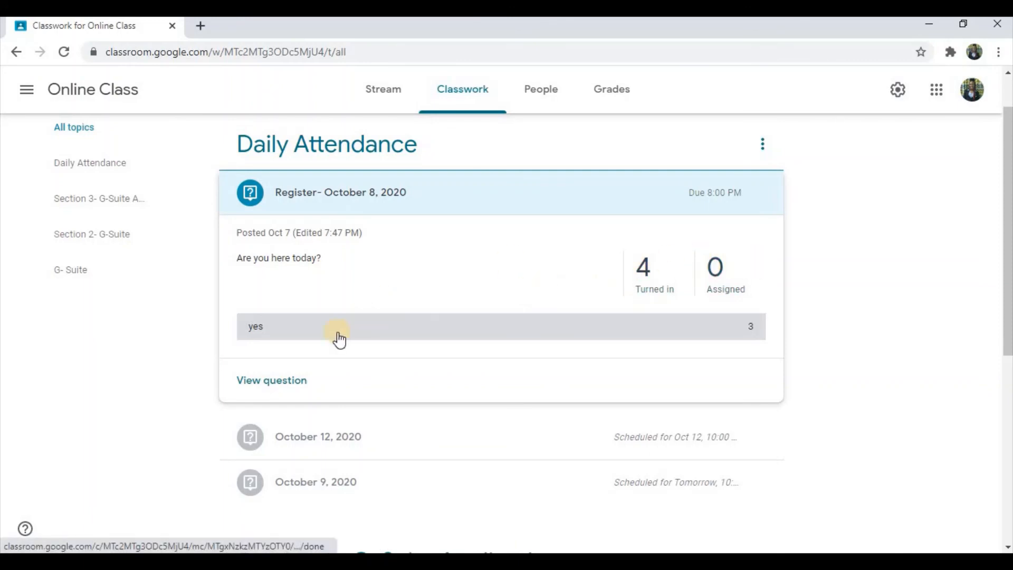
click(284, 381)
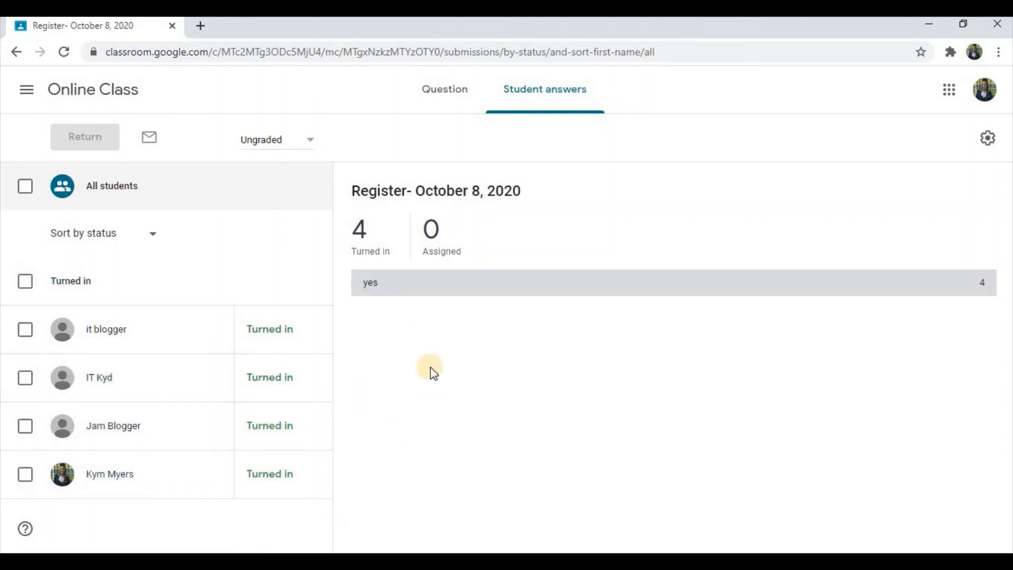
click(387, 258)
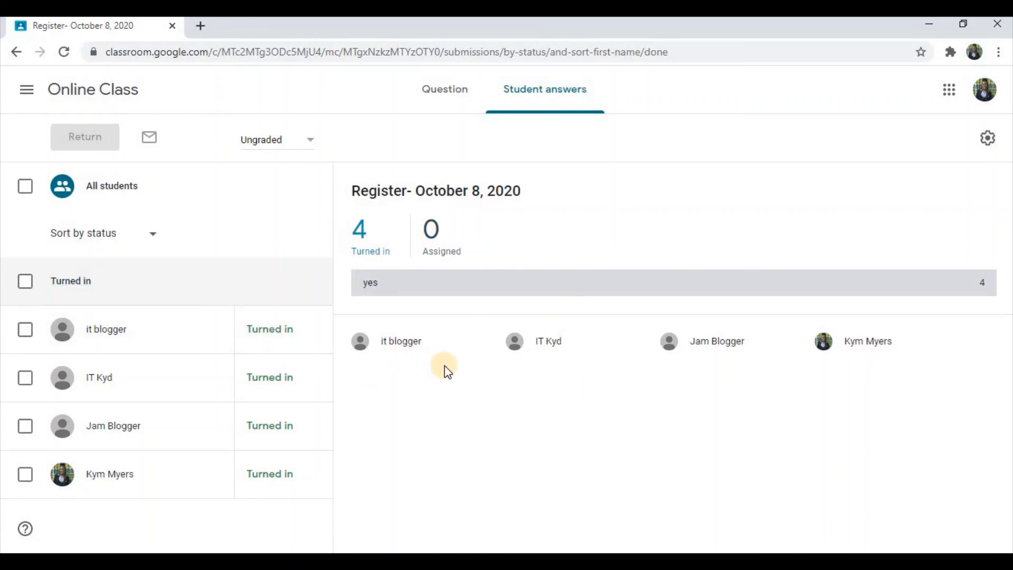
Return to the Online Class home page and view the class gradebook
click(24, 91)
click(76, 262)
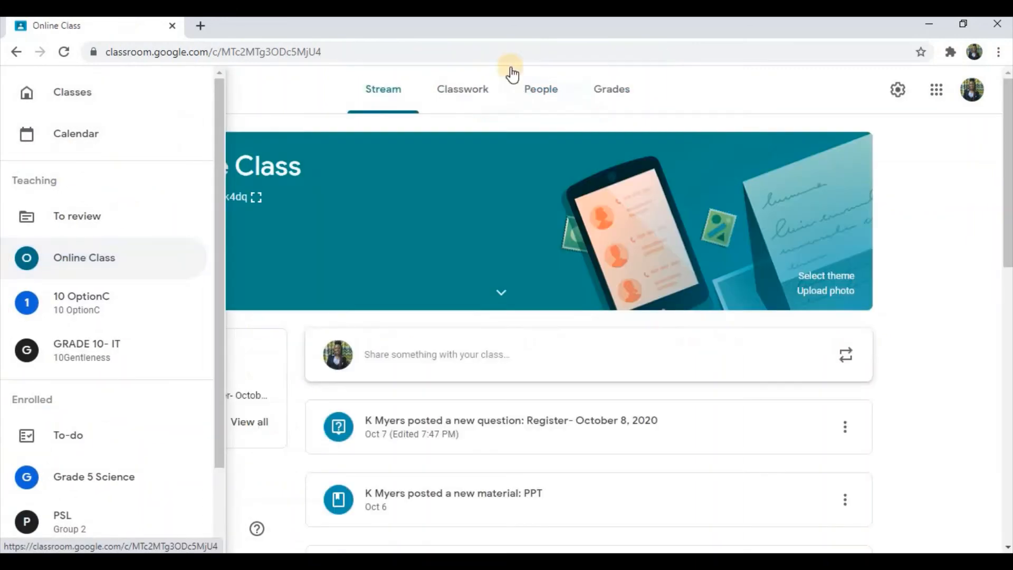
click(618, 93)
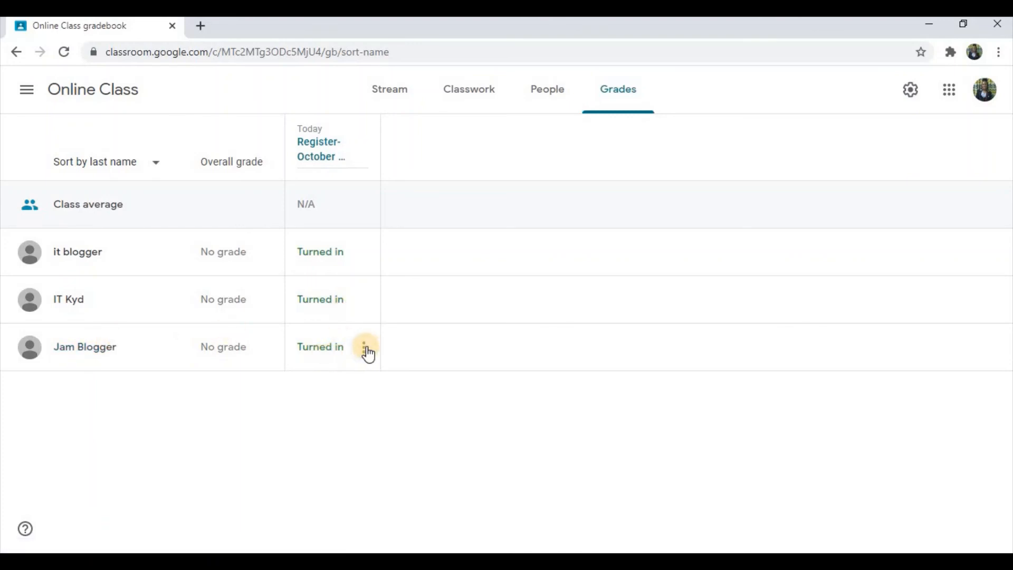
View the third student's October 8 register submission from the gradebook, and check the first, second and third students' individual answers
click(366, 349)
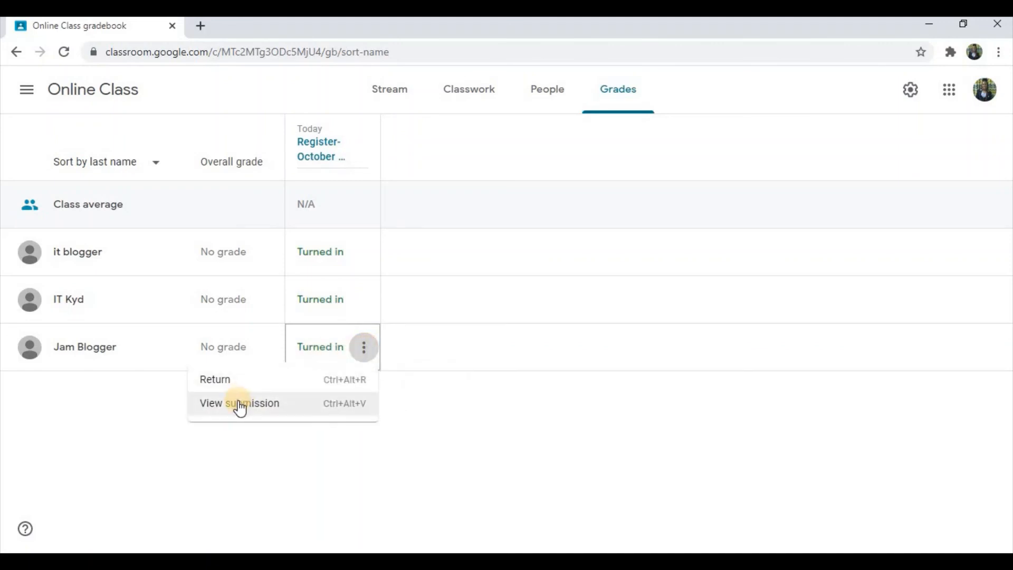
click(240, 408)
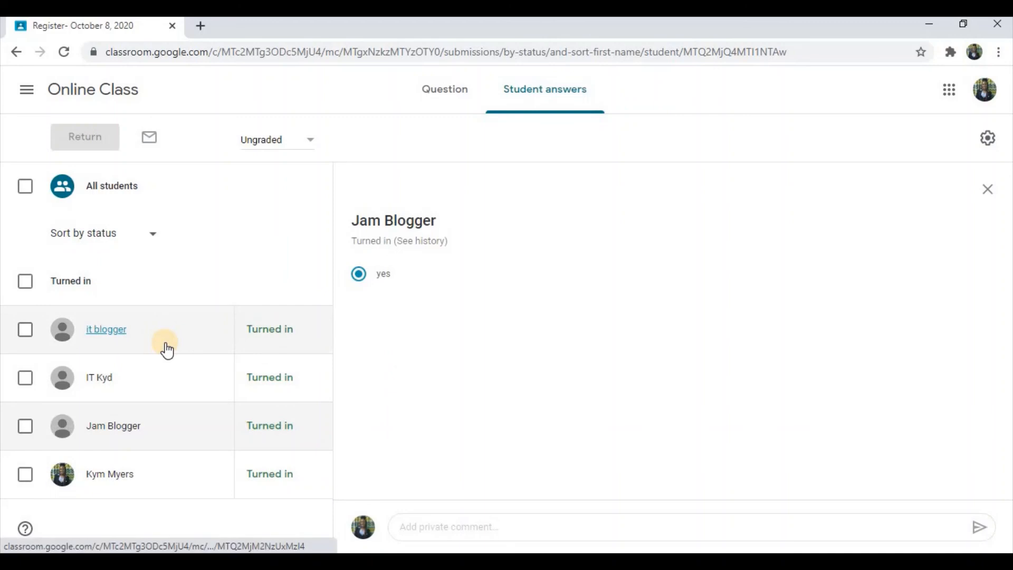
click(132, 346)
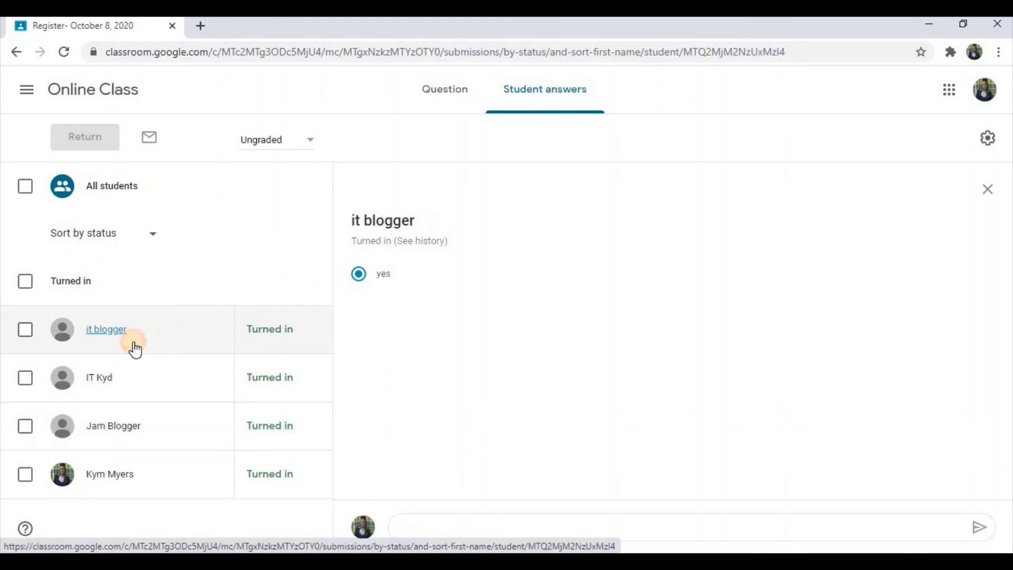
click(164, 382)
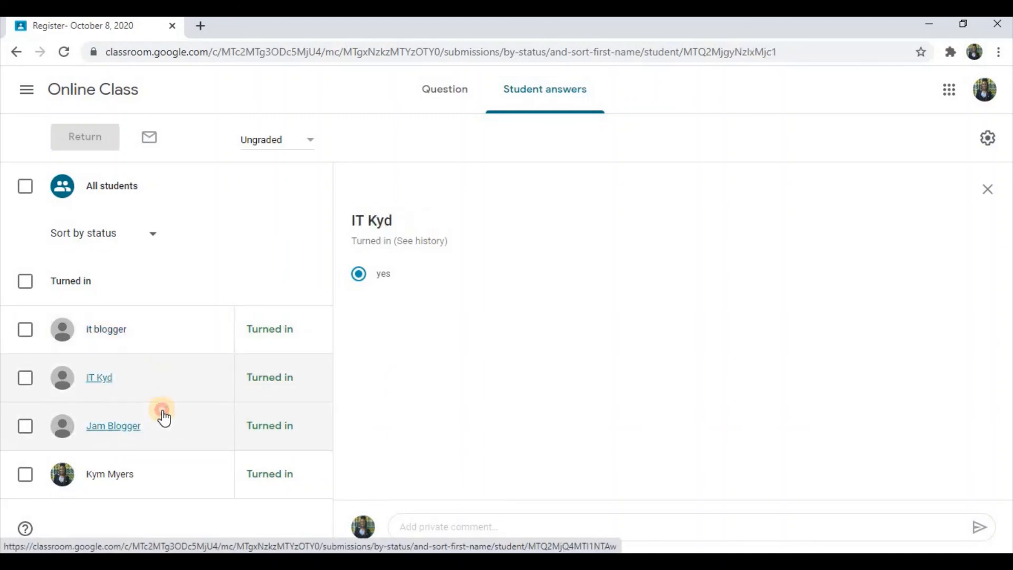
click(163, 417)
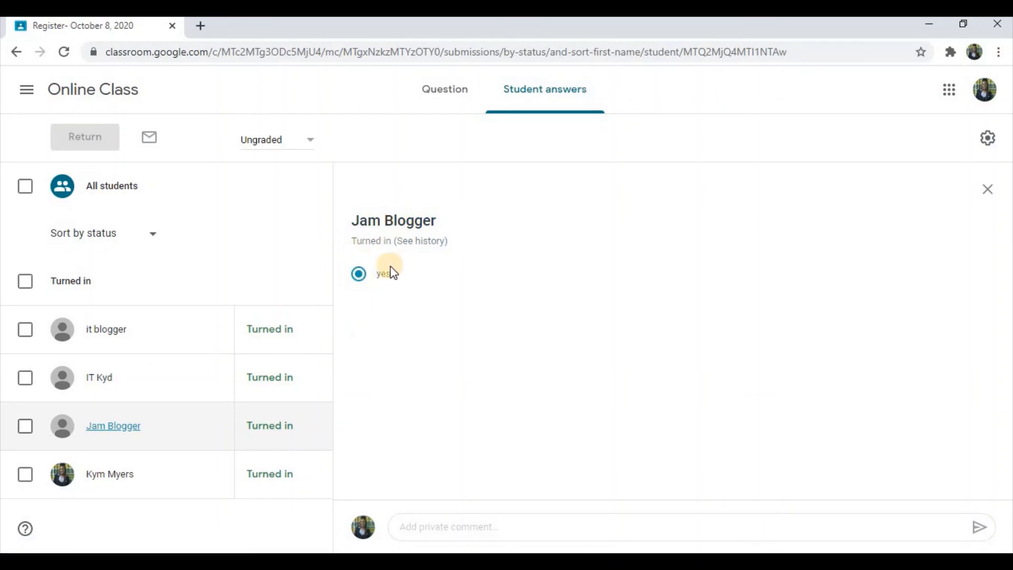